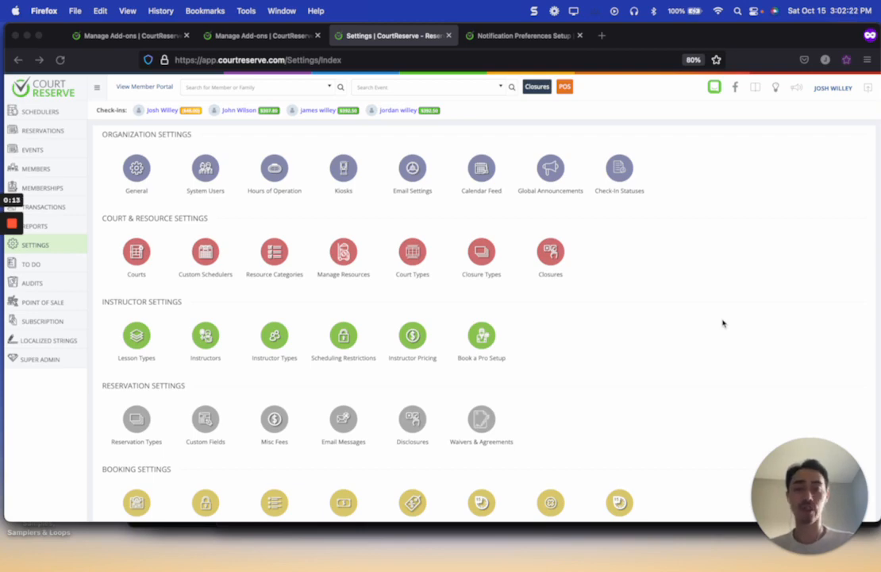
# Step: Open the Book a Pro setup form for a new scheduler from the instructor settings
pyautogui.click(715, 92)
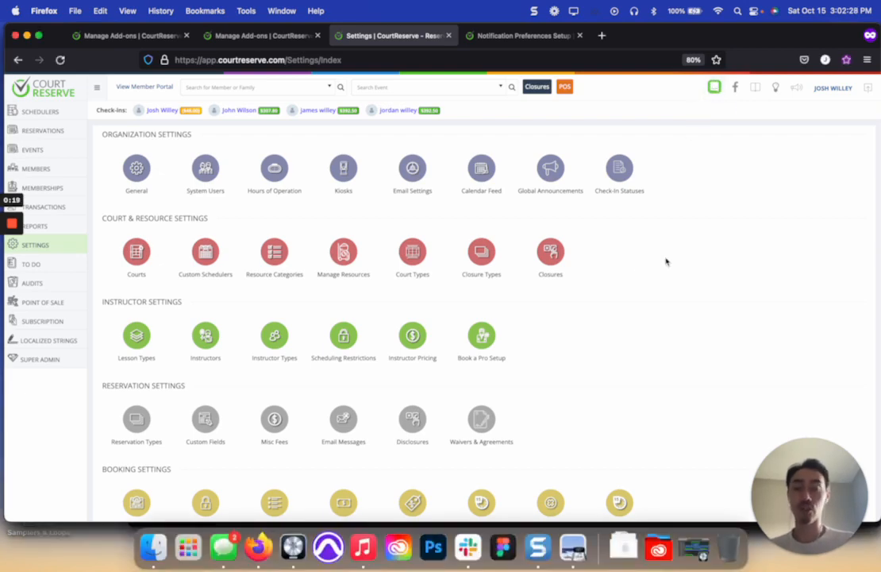
pyautogui.click(45, 247)
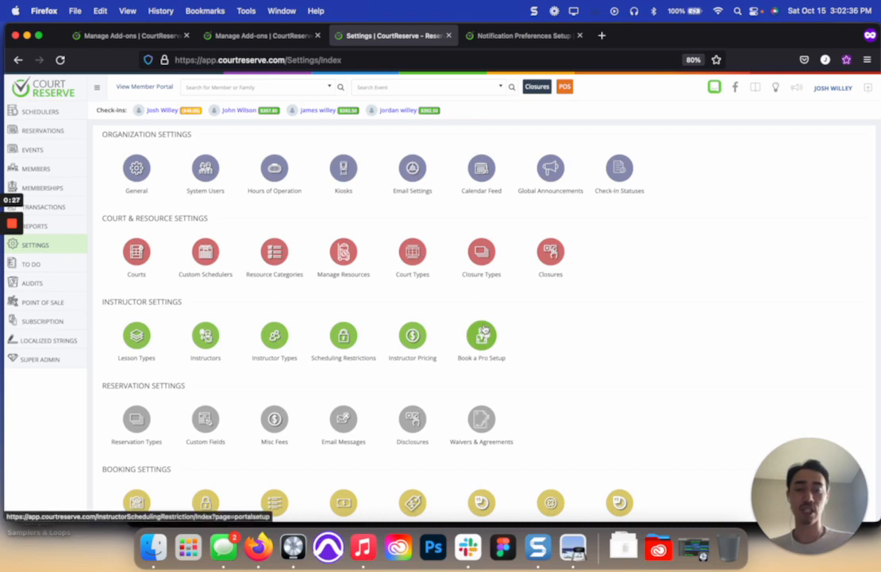
pyautogui.click(482, 334)
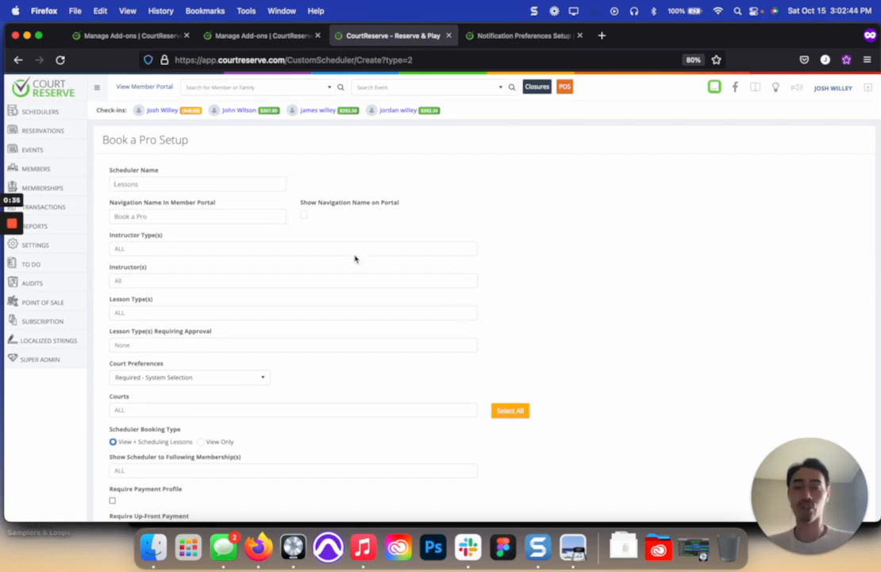
# Step: Name the scheduler Lesson and set its navigation name in the member portal to Book A Pro
pyautogui.click(263, 185)
pyautogui.write('Lesson')
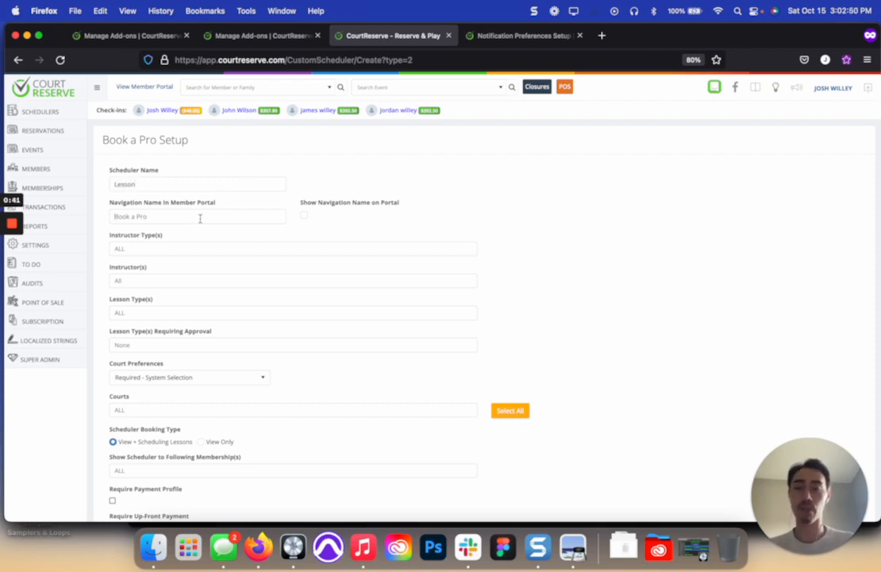
pyautogui.click(200, 217)
pyautogui.write('Book A Pro')
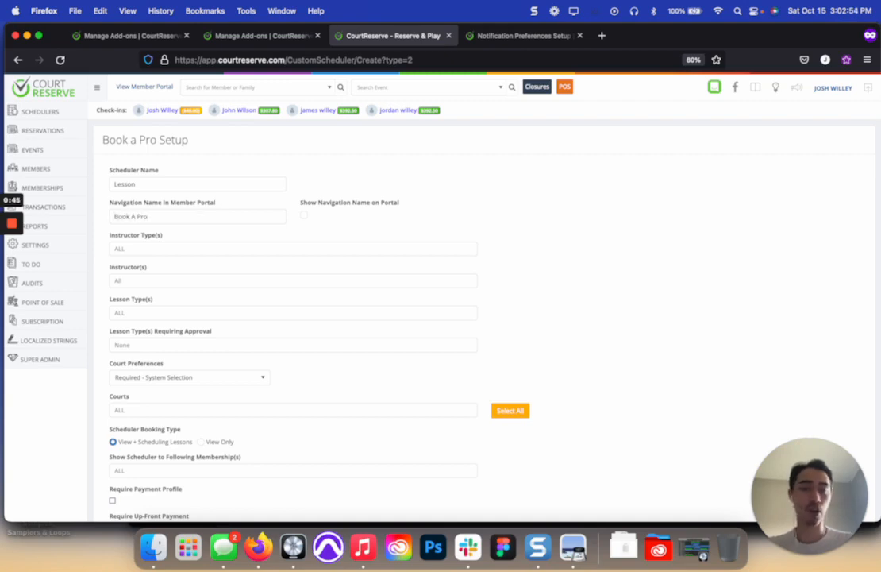
pyautogui.scroll(-2, 389, 165)
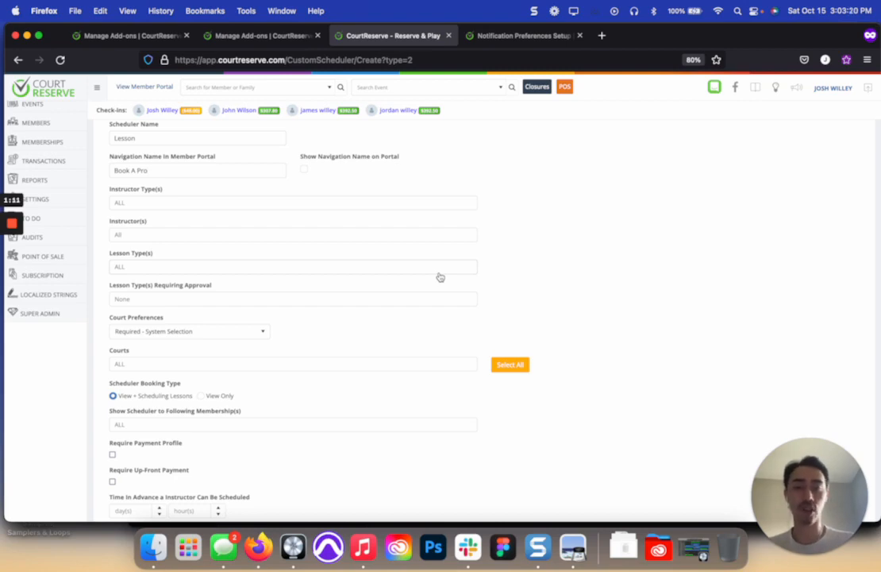
pyautogui.click(415, 205)
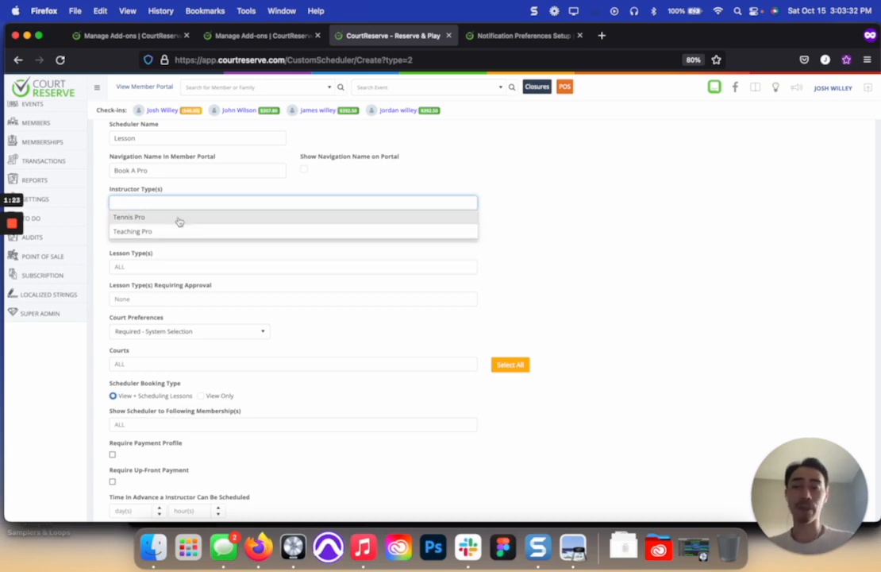
pyautogui.click(498, 176)
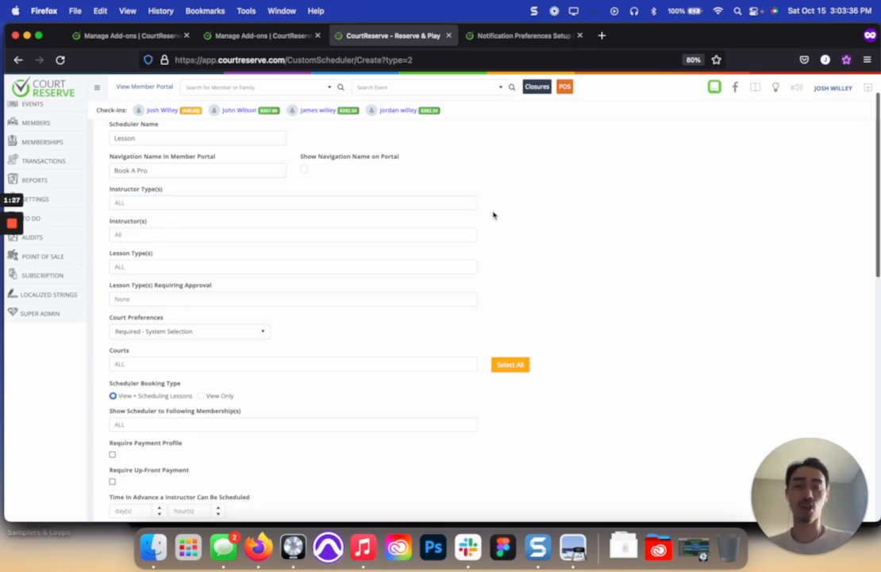
pyautogui.scroll(-1, 493, 215)
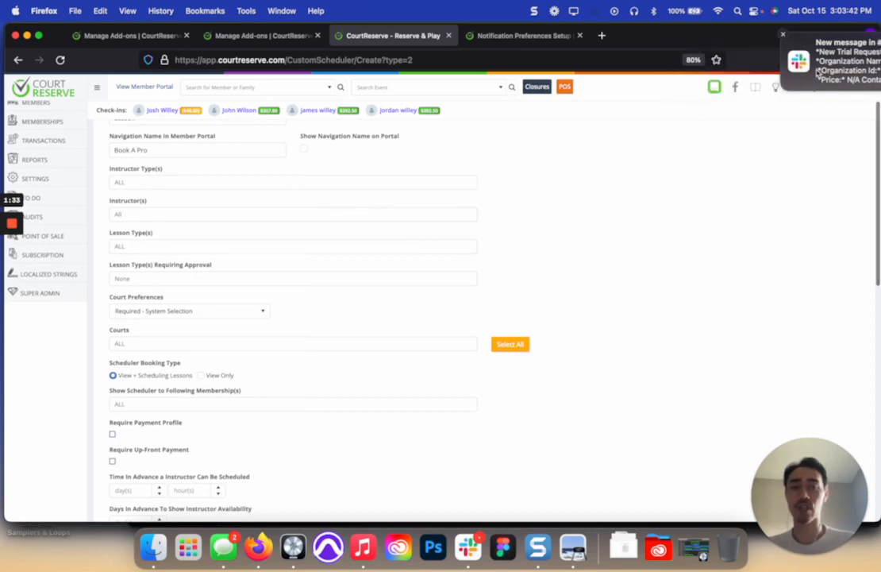
pyautogui.click(295, 216)
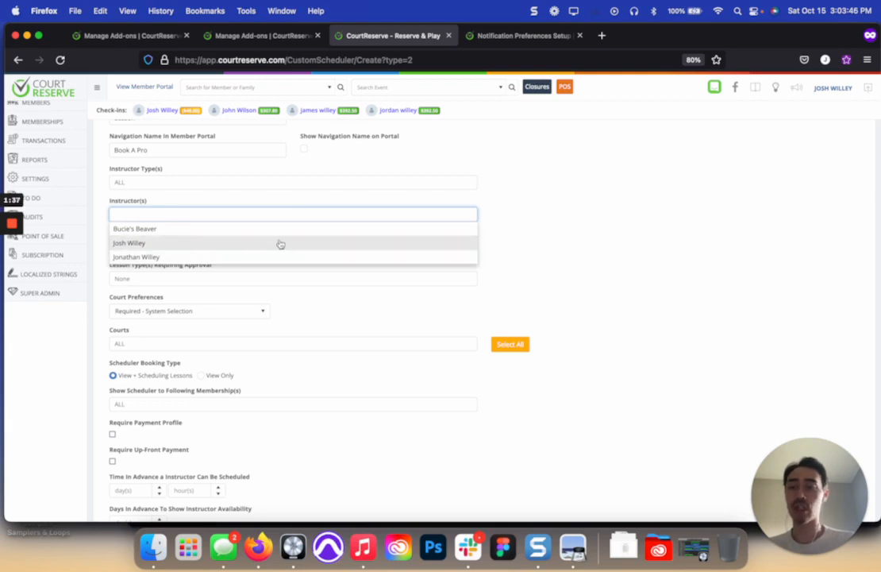
pyautogui.click(278, 234)
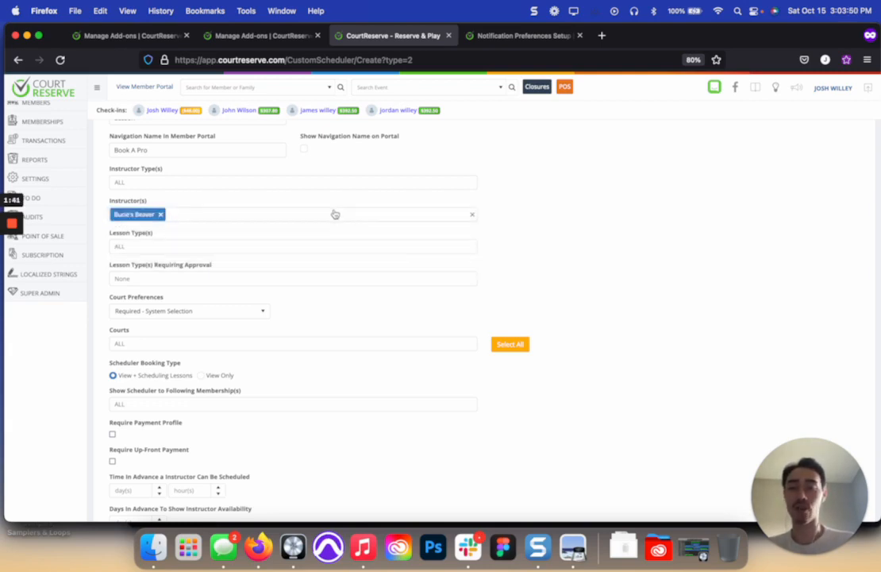
pyautogui.click(160, 214)
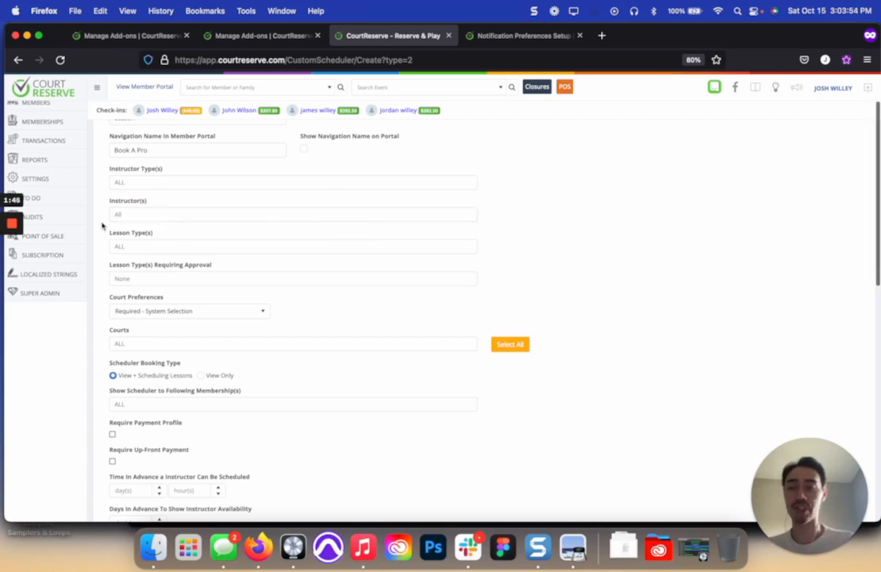
pyautogui.scroll(-3, 102, 226)
pyautogui.click(155, 193)
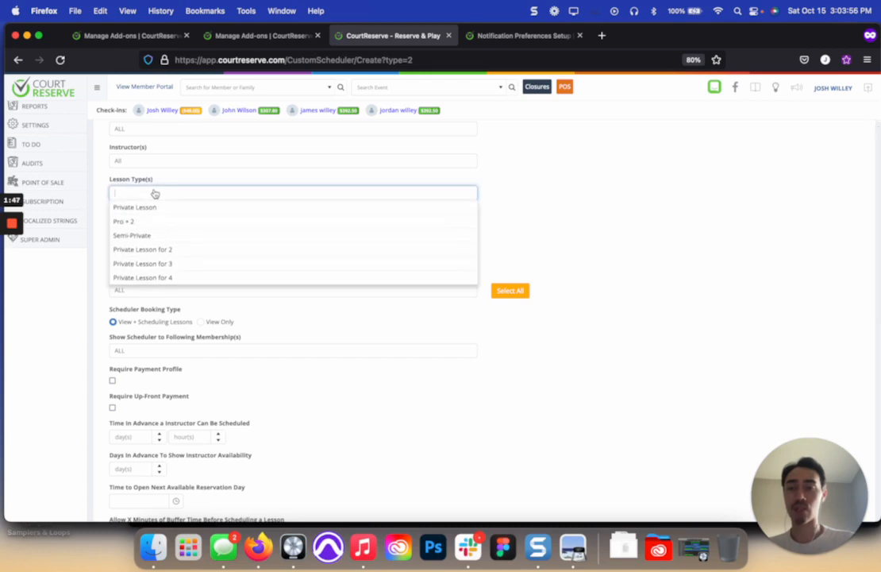
pyautogui.click(103, 199)
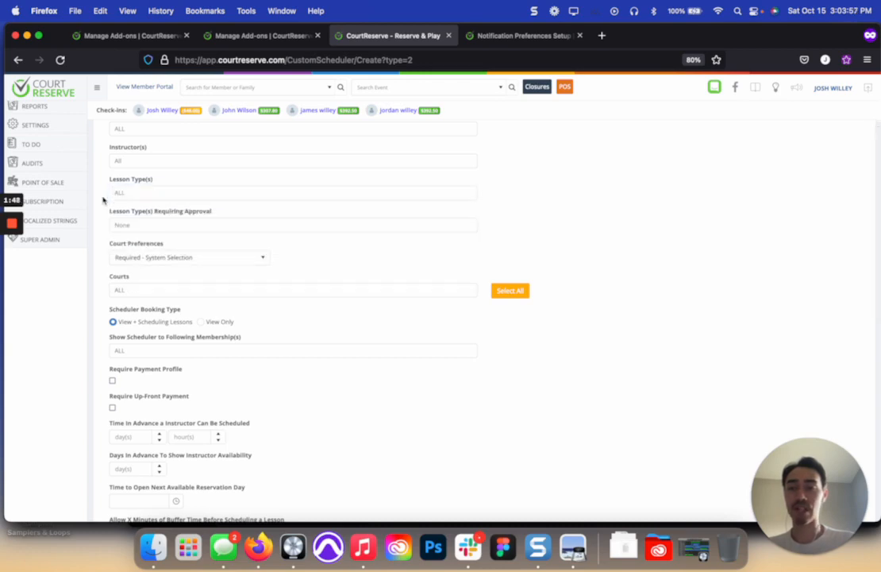
pyautogui.click(144, 196)
pyautogui.click(142, 207)
pyautogui.click(199, 193)
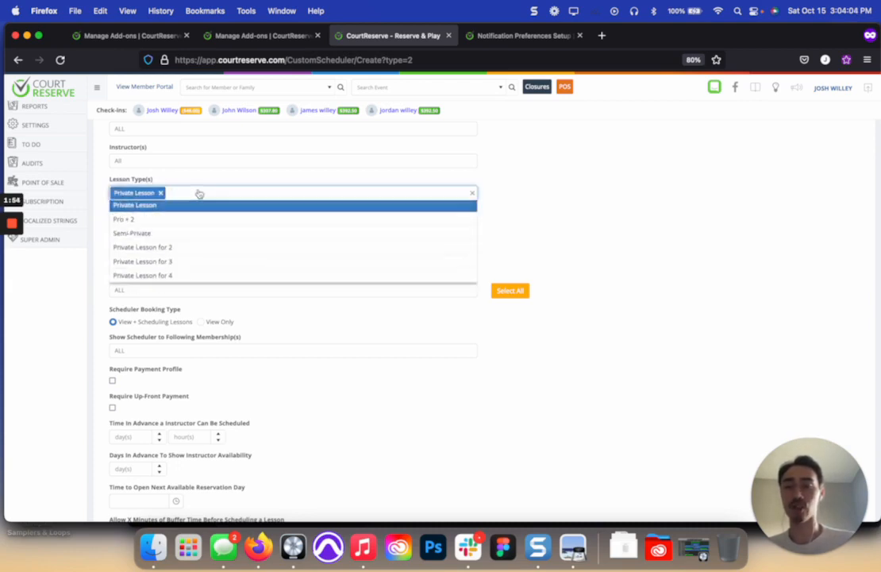
pyautogui.click(133, 232)
pyautogui.click(159, 193)
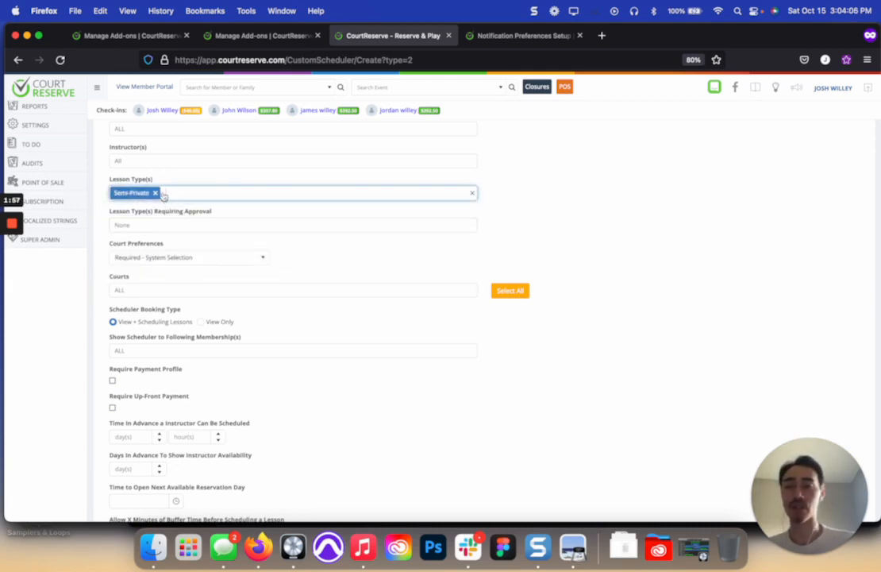
pyautogui.click(156, 194)
pyautogui.scroll(-1, 191, 216)
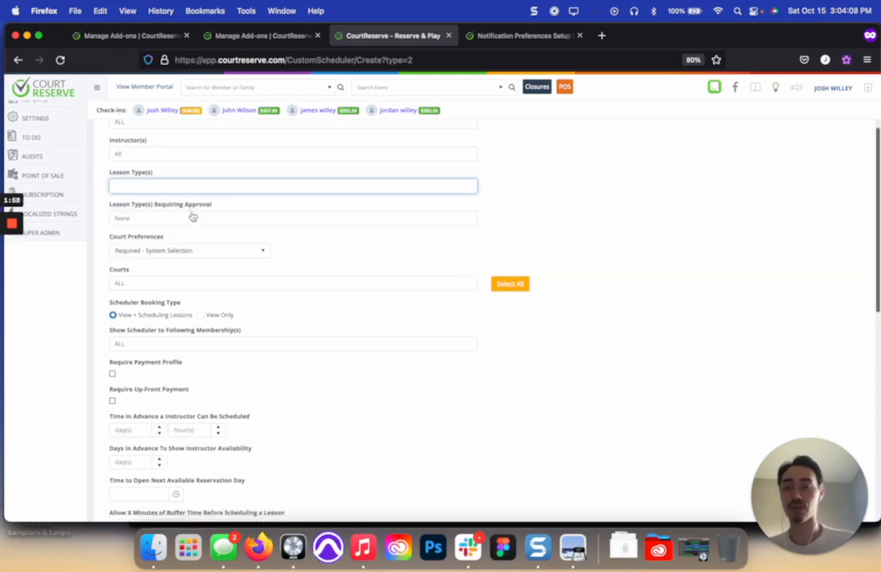
pyautogui.scroll(-1, 238, 217)
pyautogui.click(326, 218)
# Step: Require approval for the Private Lesson, Pro + 2 and Semi-Private lesson types
pyautogui.scroll(1, 326, 218)
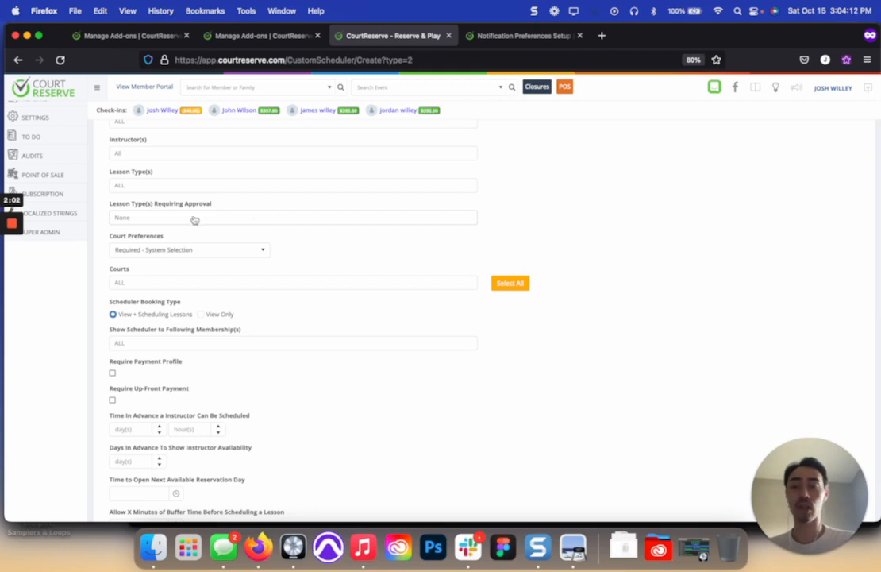
pyautogui.scroll(1, 113, 176)
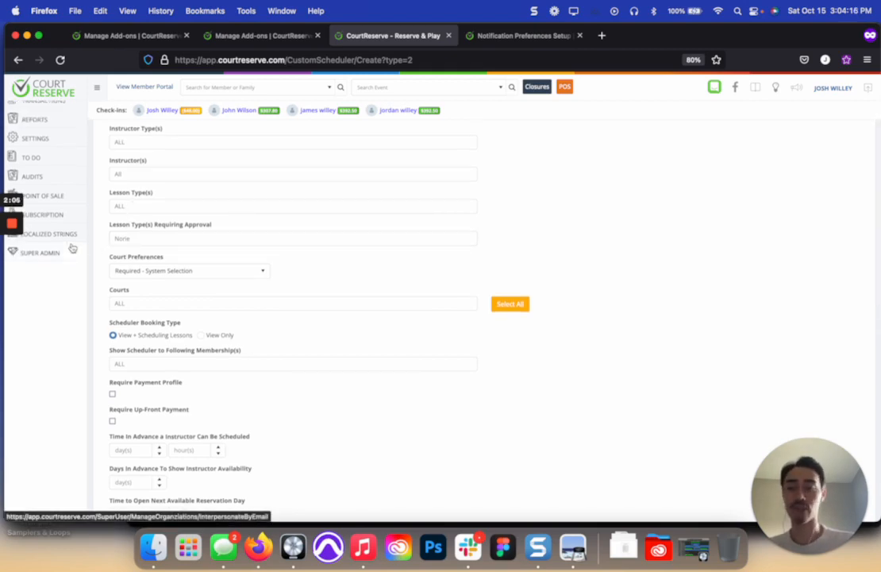
pyautogui.click(154, 239)
pyautogui.click(154, 253)
pyautogui.click(150, 239)
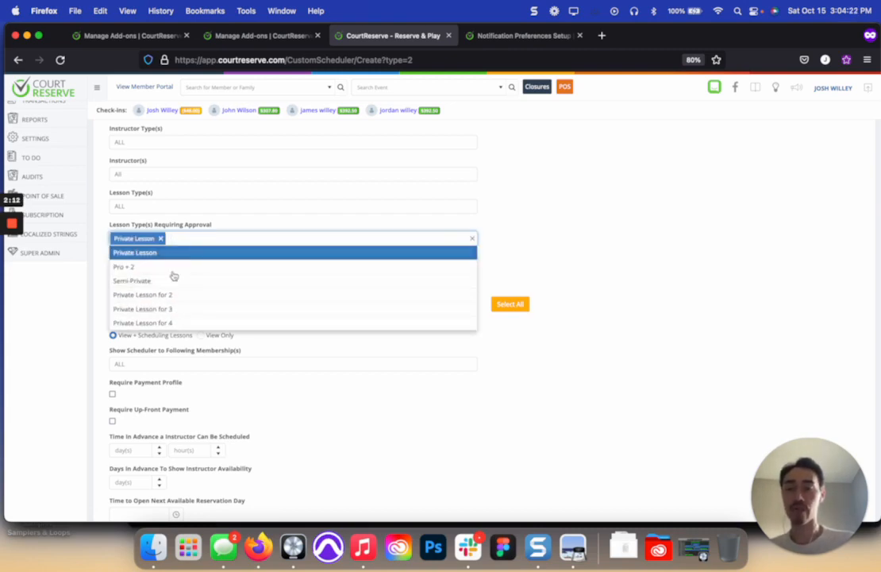
pyautogui.click(135, 267)
pyautogui.click(231, 242)
pyautogui.click(216, 280)
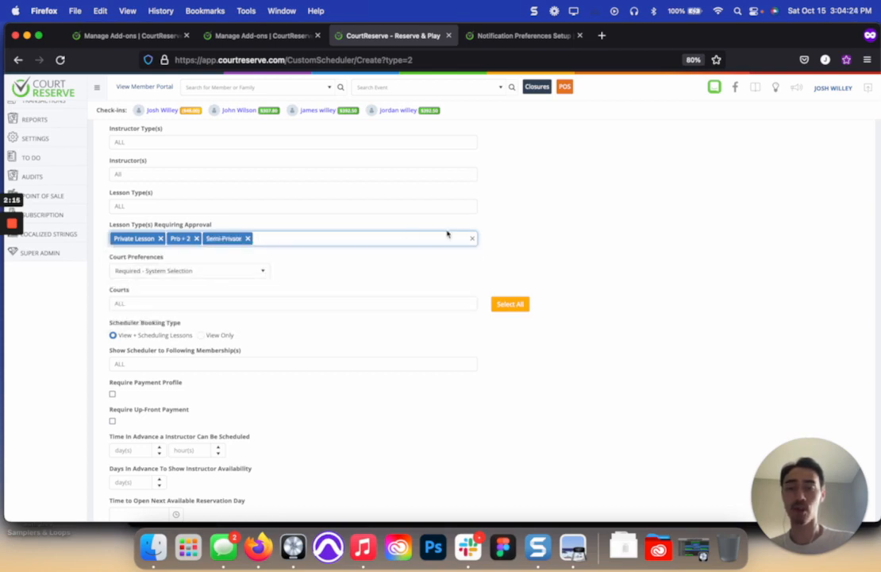
pyautogui.scroll(-2, 522, 216)
pyautogui.click(380, 239)
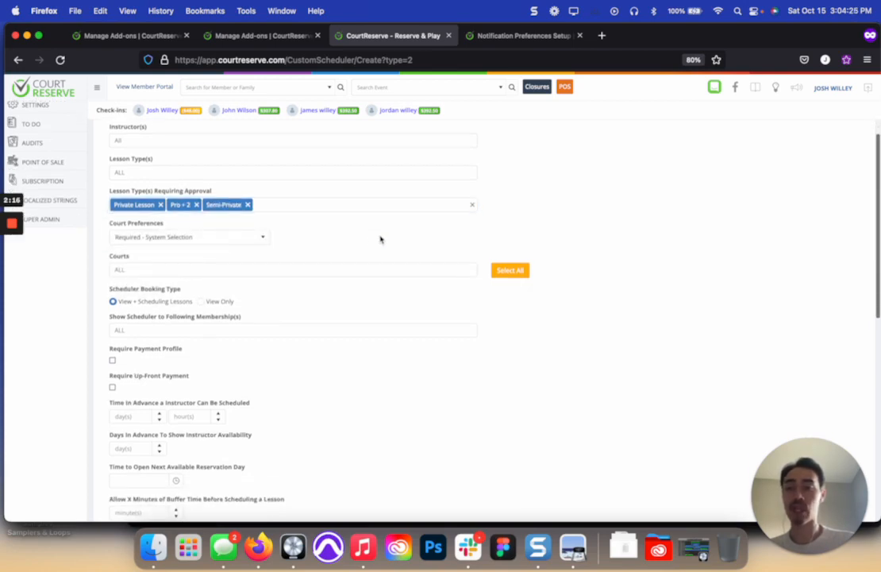
pyautogui.click(224, 237)
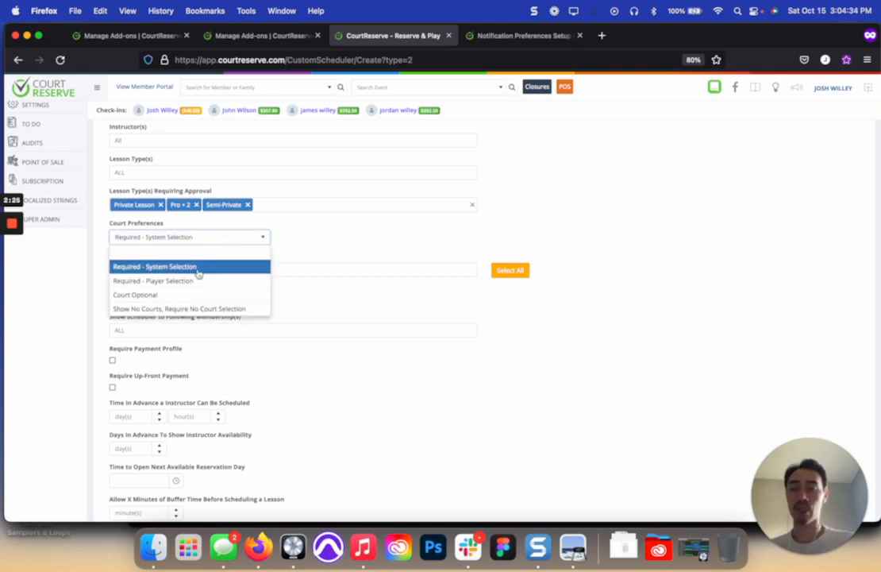
pyautogui.click(329, 255)
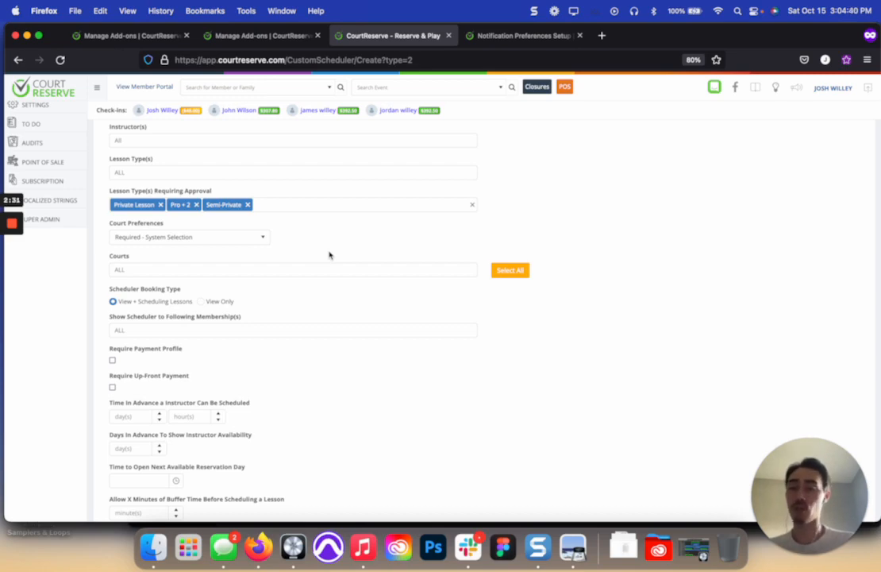
pyautogui.click(208, 237)
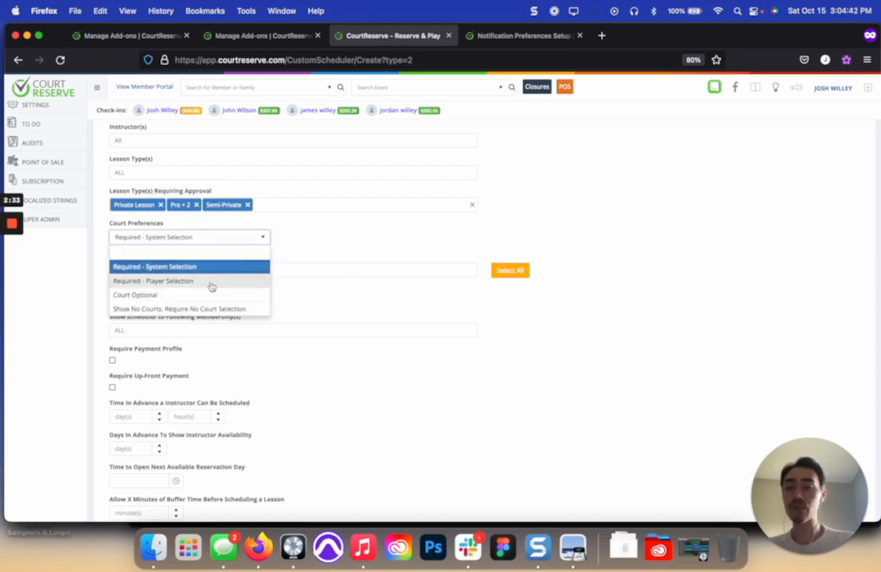
pyautogui.click(287, 251)
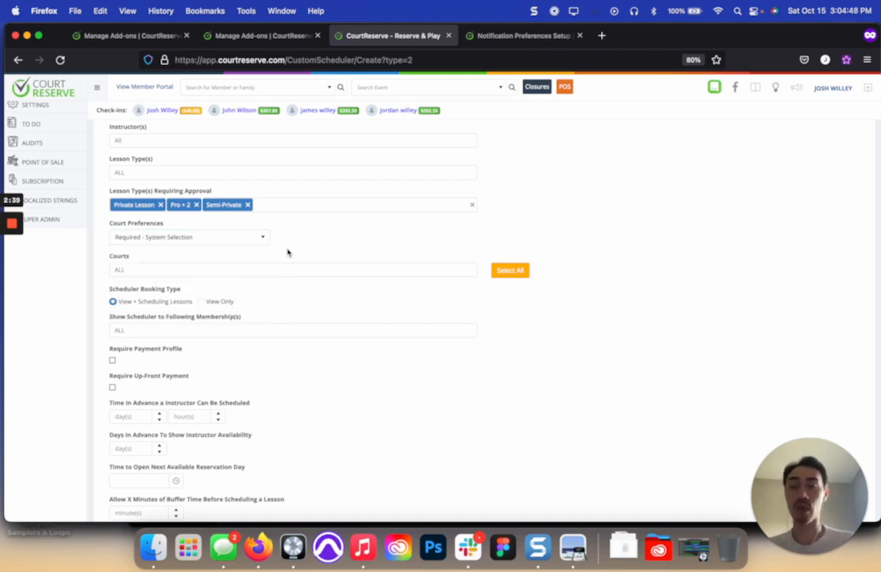
pyautogui.click(248, 238)
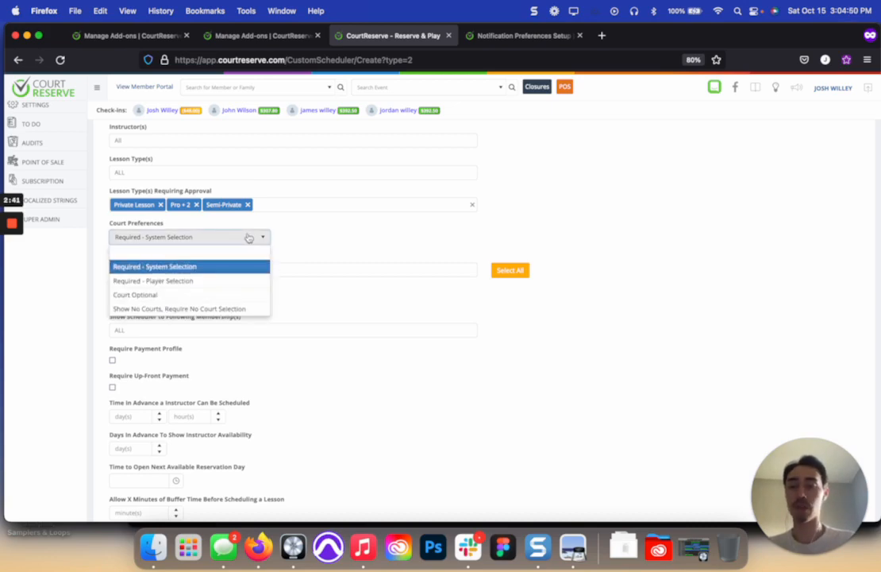
pyautogui.click(234, 295)
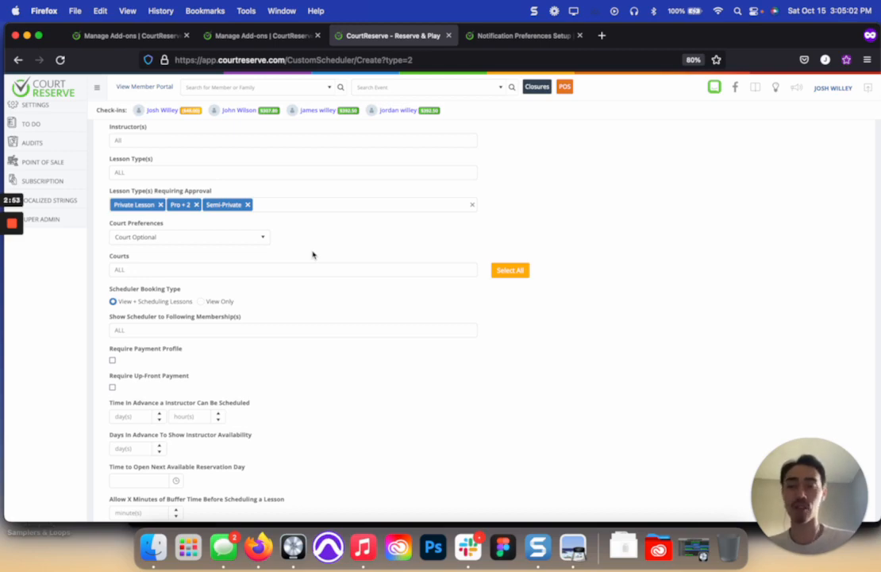
# Step: Set the court preferences to Show No Courts, Require No Court Selection
pyautogui.click(258, 237)
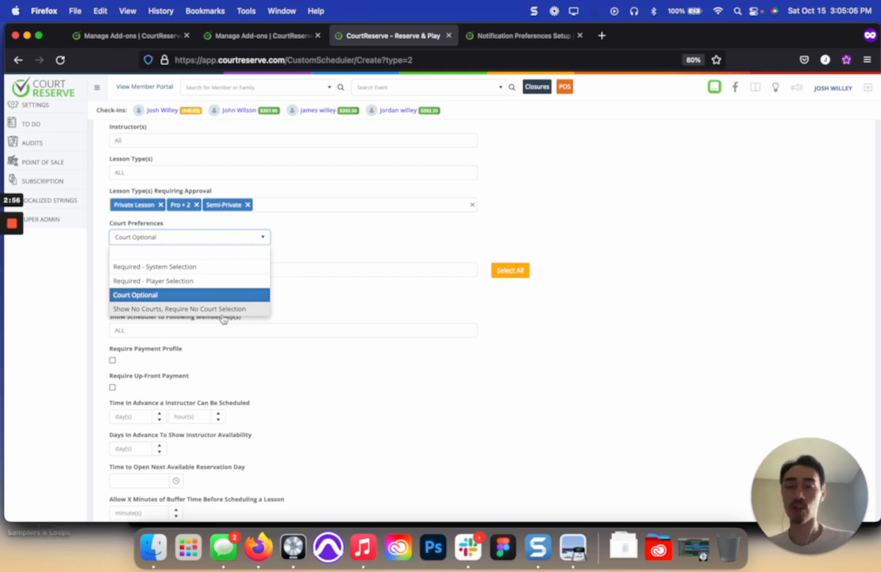
pyautogui.click(223, 313)
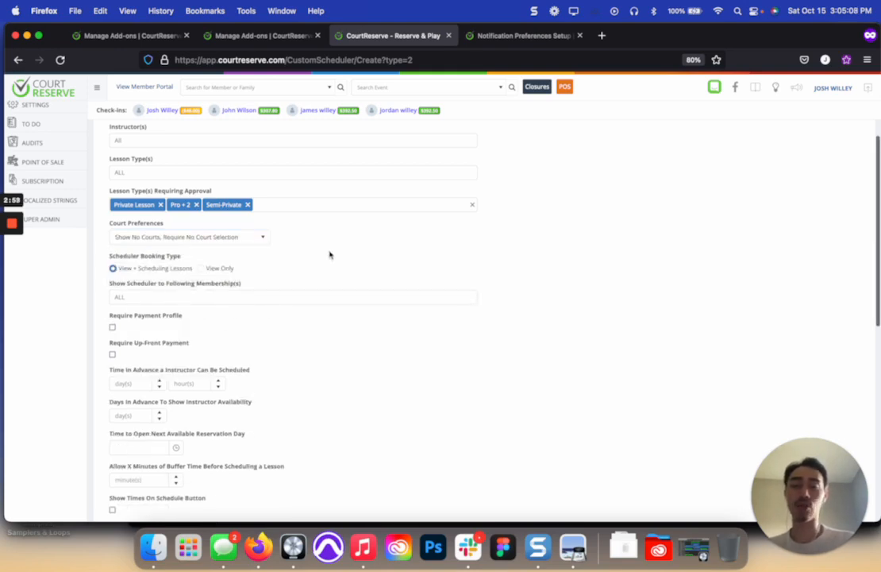
pyautogui.scroll(-1, 331, 255)
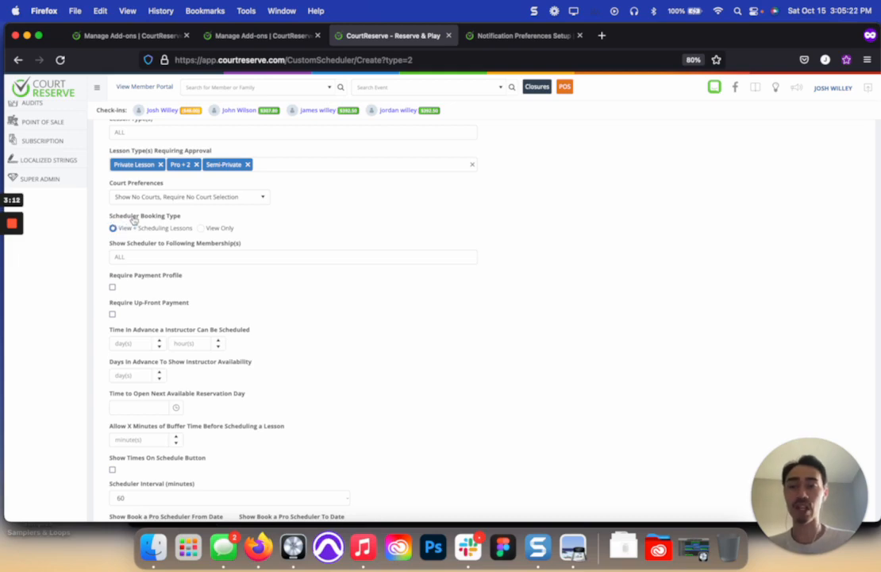
pyautogui.click(201, 228)
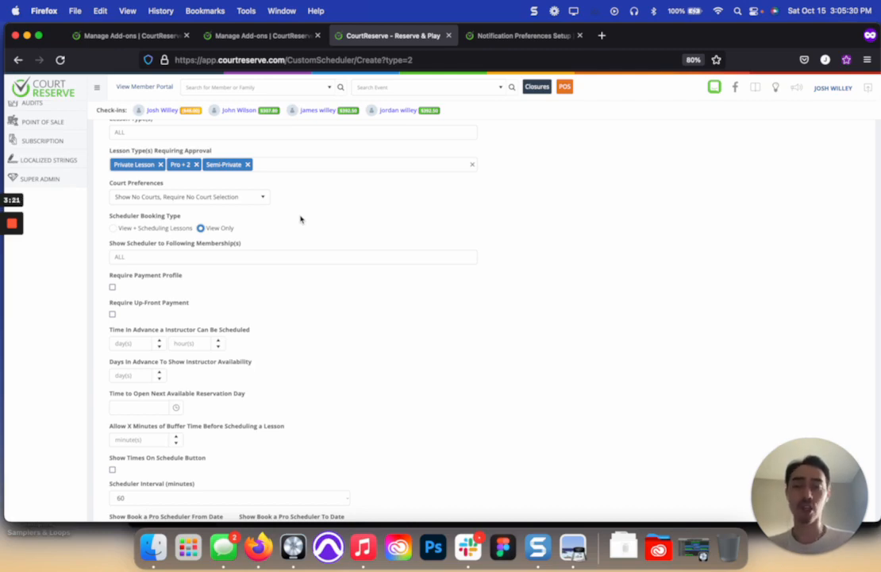
pyautogui.click(113, 228)
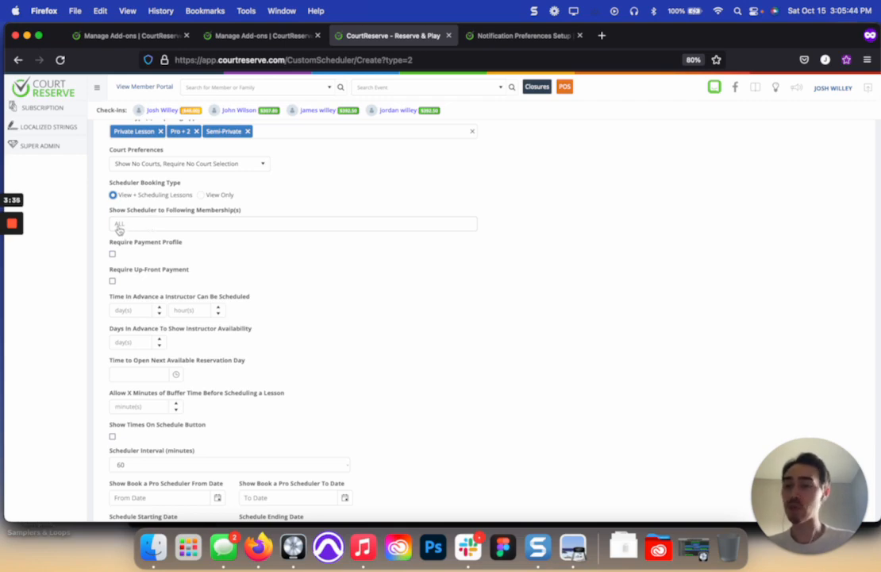
pyautogui.click(169, 224)
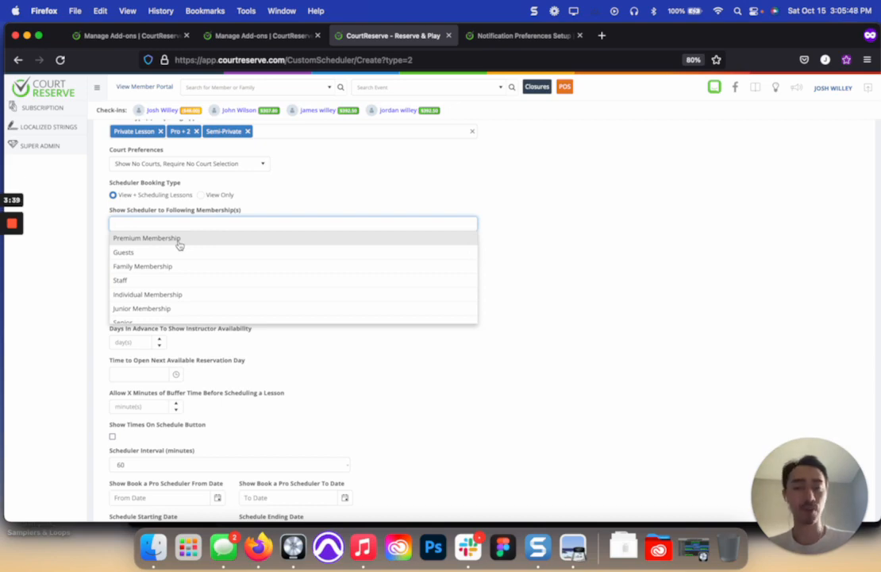
pyautogui.click(180, 245)
pyautogui.click(211, 226)
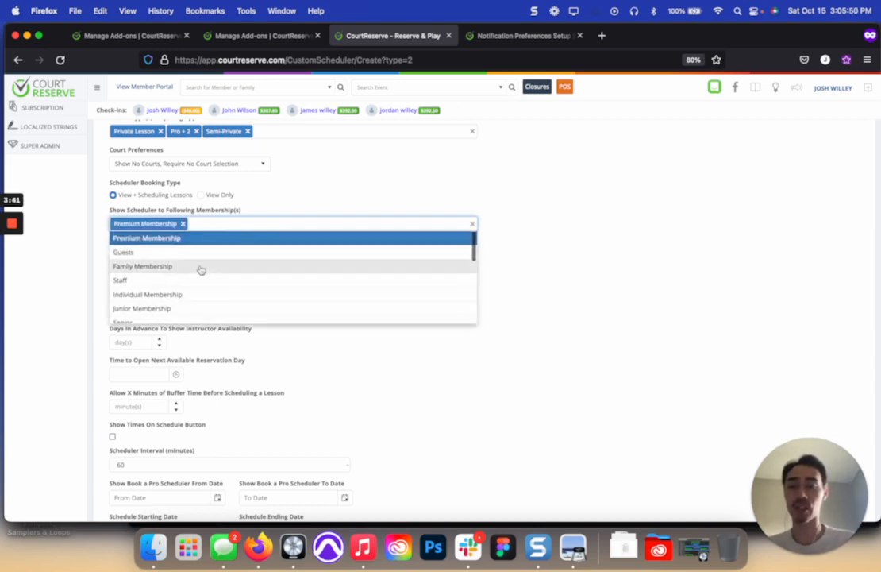
pyautogui.click(198, 268)
pyautogui.click(285, 224)
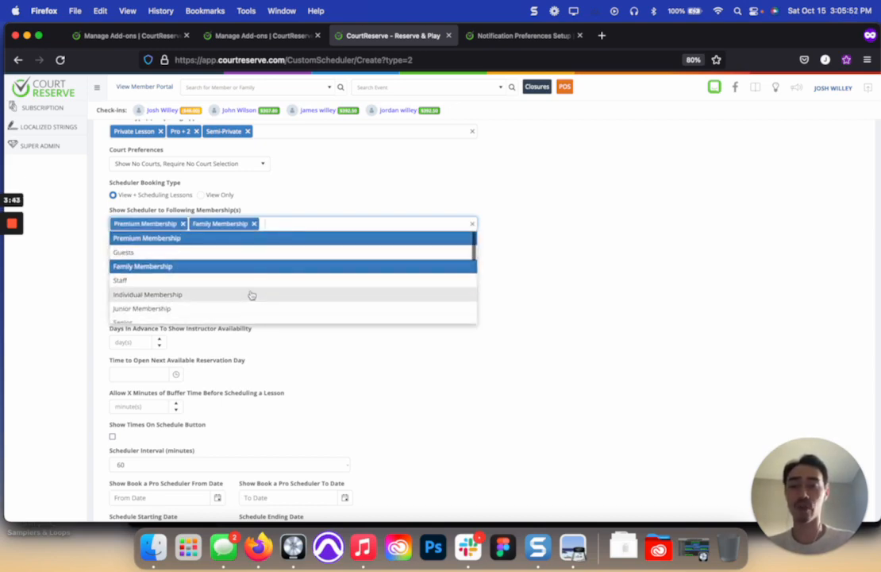
pyautogui.click(252, 295)
pyautogui.click(334, 223)
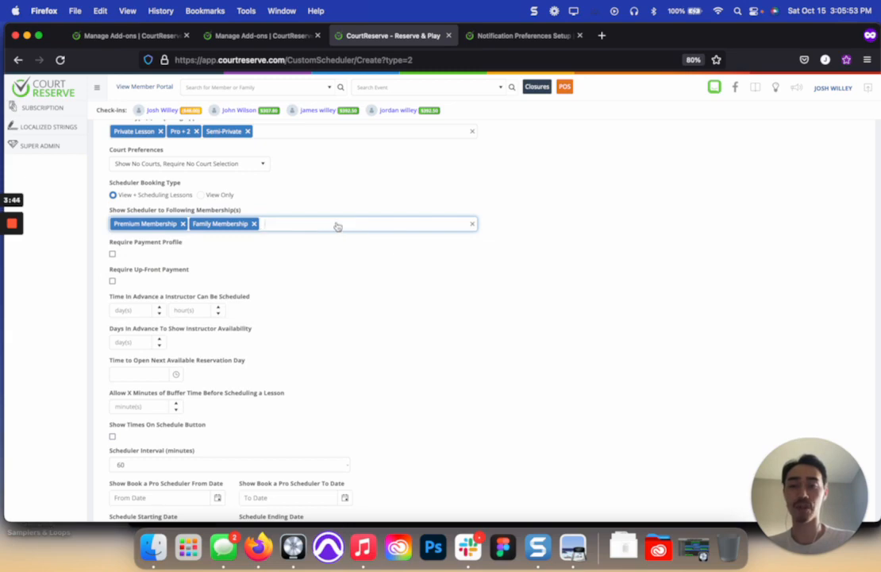
pyautogui.click(254, 223)
pyautogui.click(183, 224)
# Step: Show the scheduler only to the Premium, Family, Staff and Individual Membership types
pyautogui.click(187, 228)
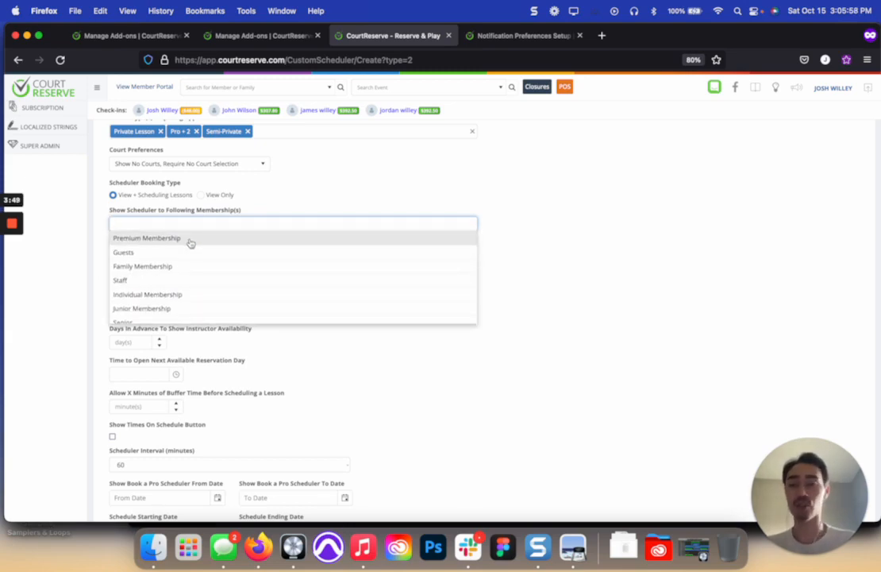
pyautogui.click(191, 243)
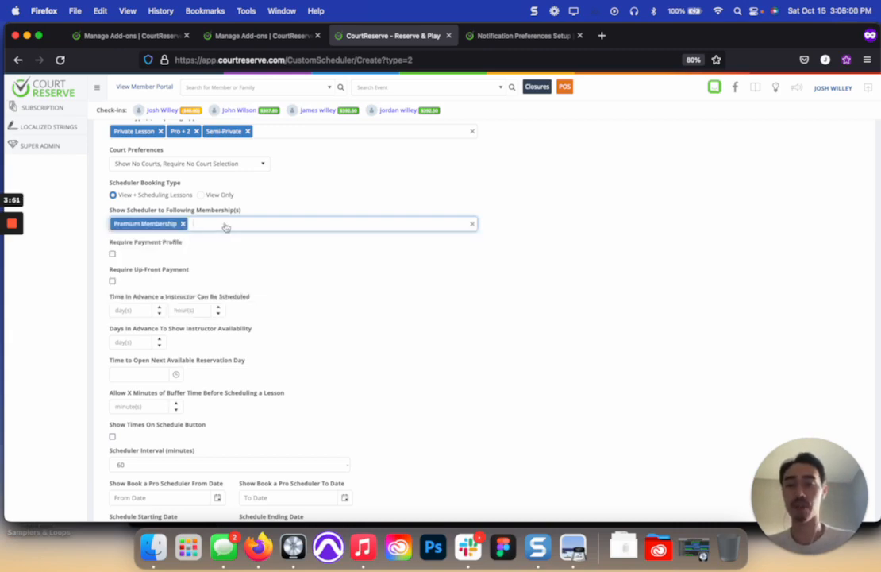
pyautogui.click(224, 227)
pyautogui.click(219, 266)
pyautogui.click(280, 230)
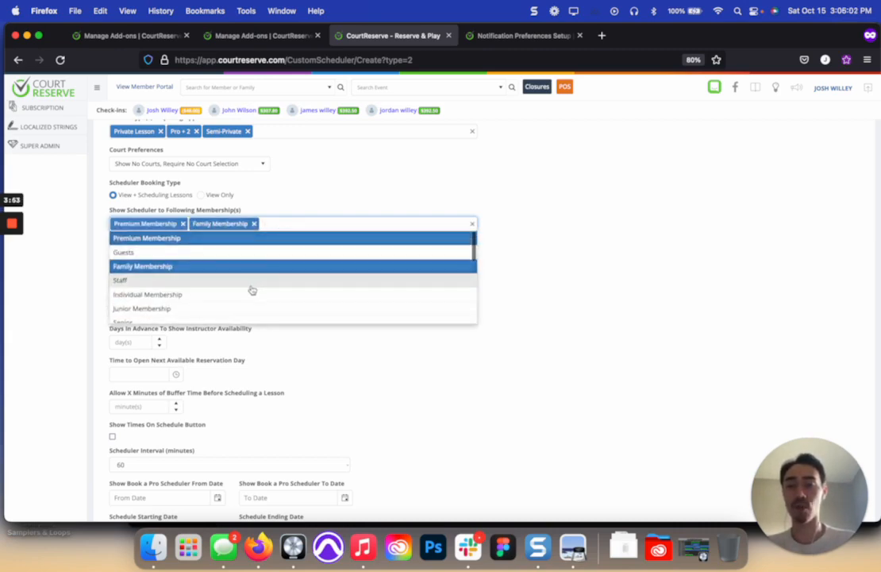
pyautogui.click(252, 282)
pyautogui.click(327, 230)
pyautogui.click(291, 293)
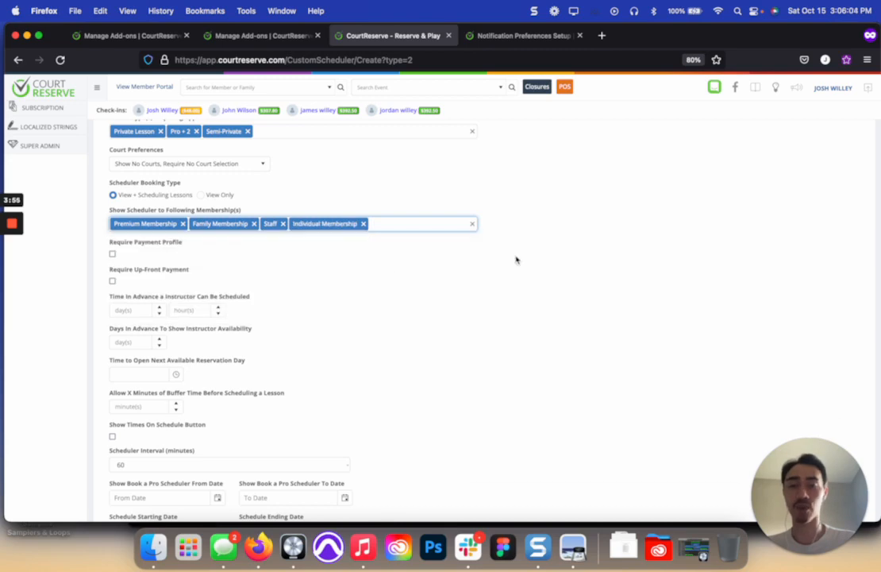
# Step: Set the time in advance an instructor can be scheduled to 7 days
pyautogui.scroll(-1, 314, 267)
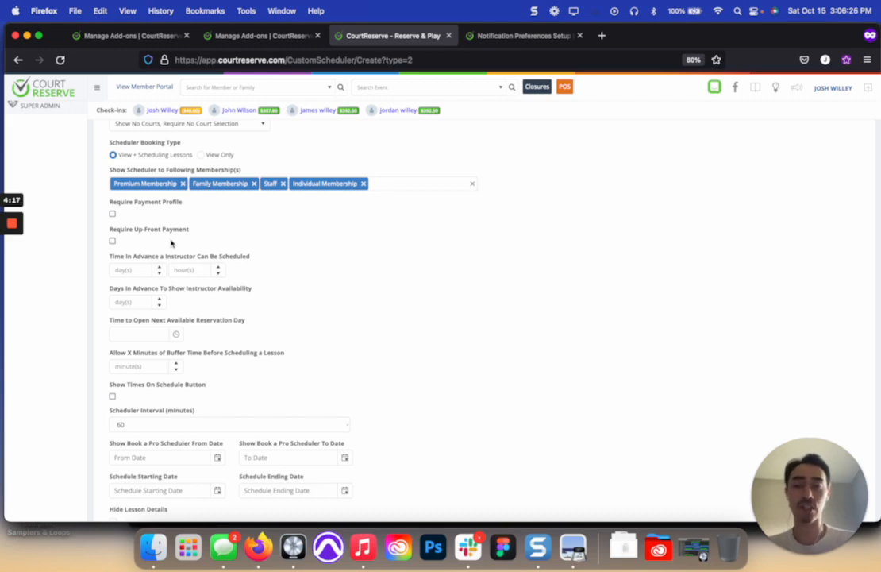
pyautogui.scroll(-1, 171, 242)
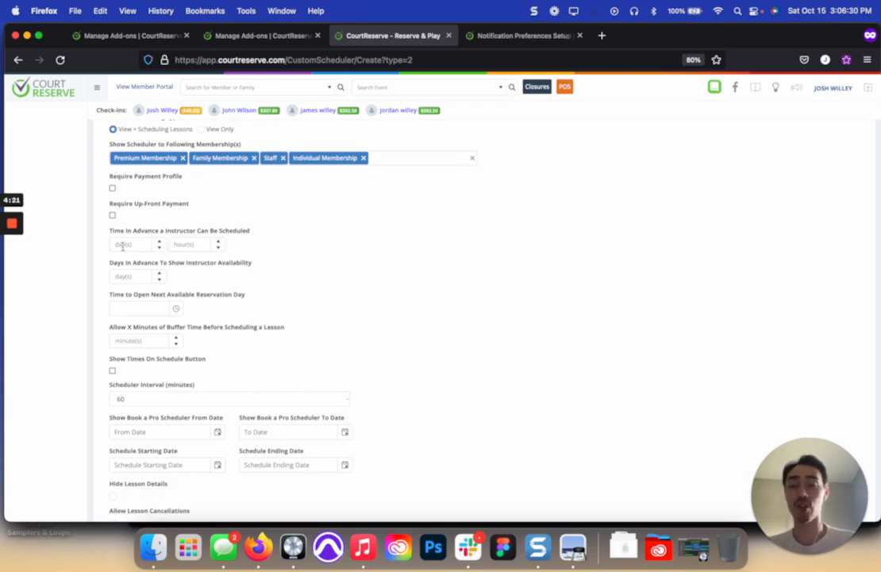
pyautogui.click(123, 246)
pyautogui.write('7')
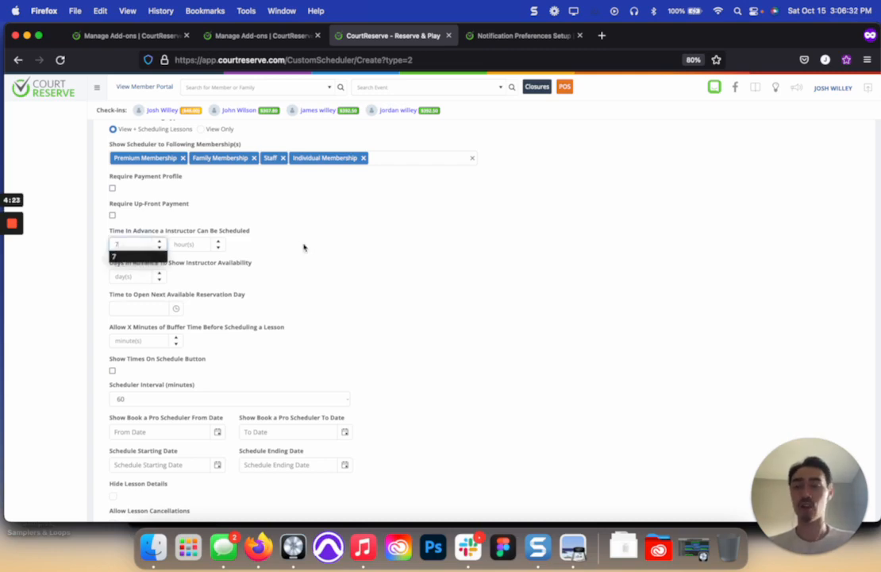
pyautogui.click(304, 248)
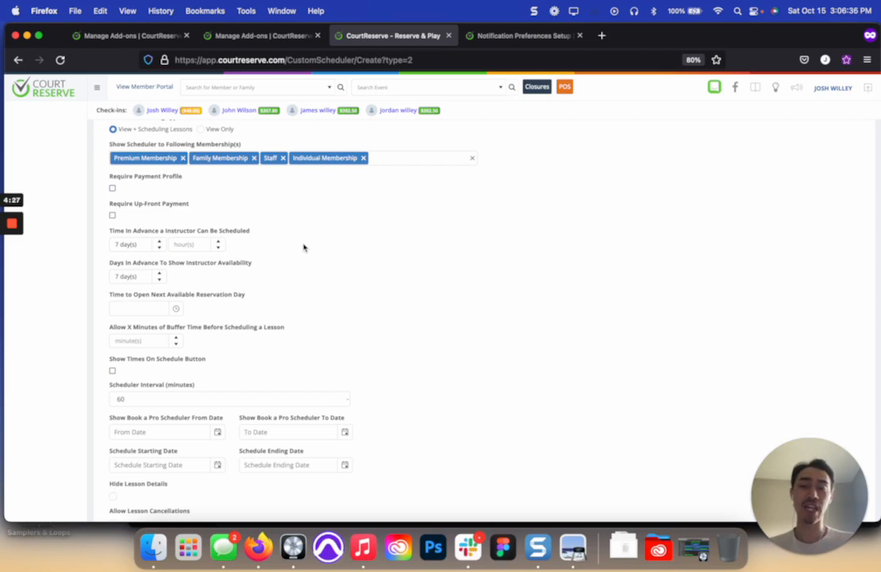
# Step: Set the days in advance to show instructor availability to 14 days
pyautogui.click(160, 274)
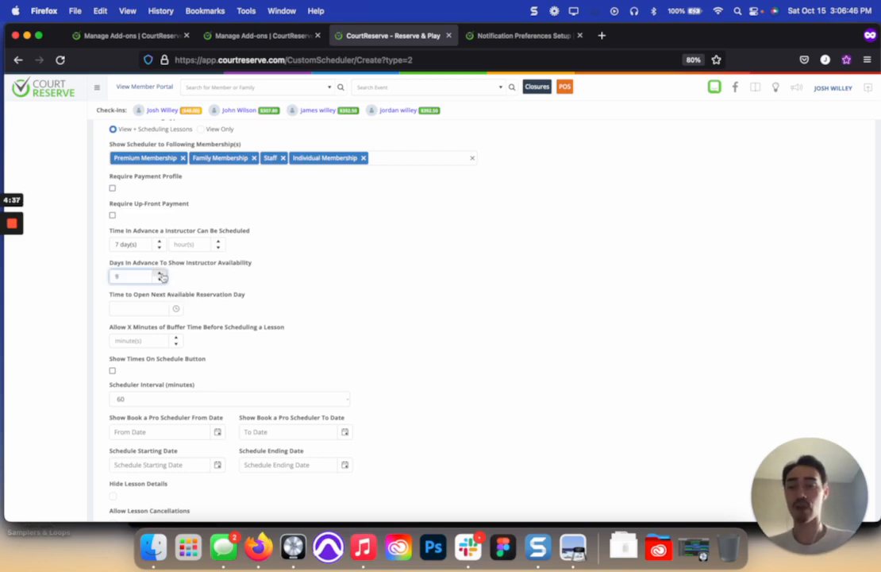
pyautogui.click(160, 274)
pyautogui.click(160, 274)
pyautogui.click(161, 274)
pyautogui.click(303, 278)
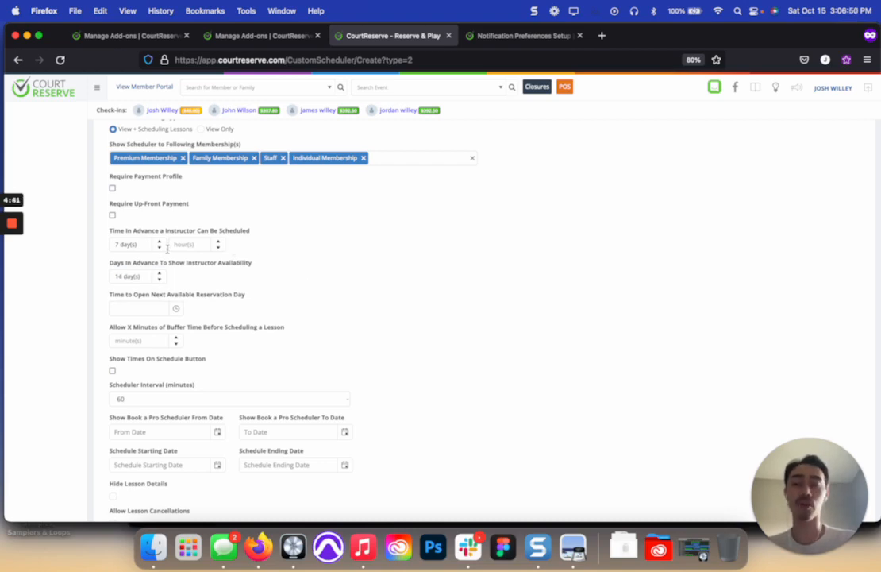
# Step: Set the time to open the next available reservation day to 7:00 AM
pyautogui.scroll(-2, 151, 242)
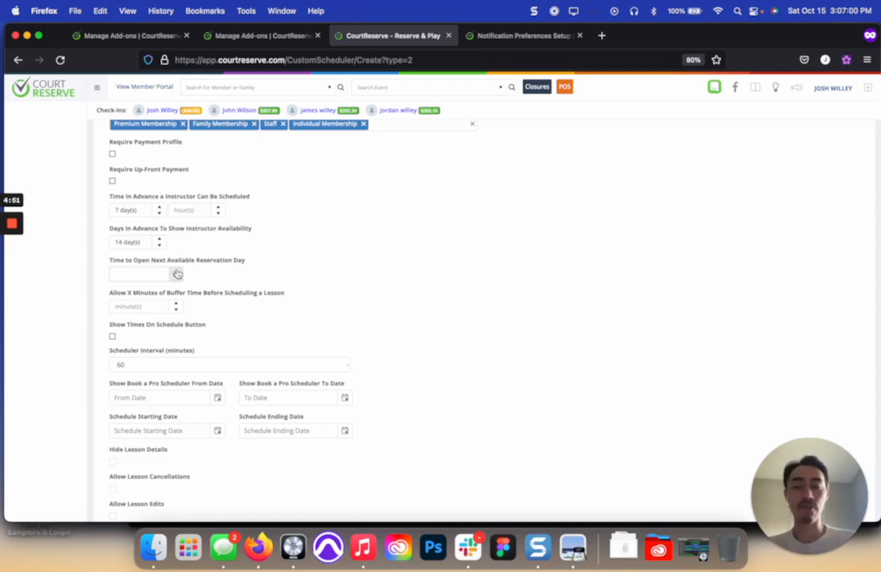
pyautogui.click(178, 273)
pyautogui.scroll(-8, 157, 338)
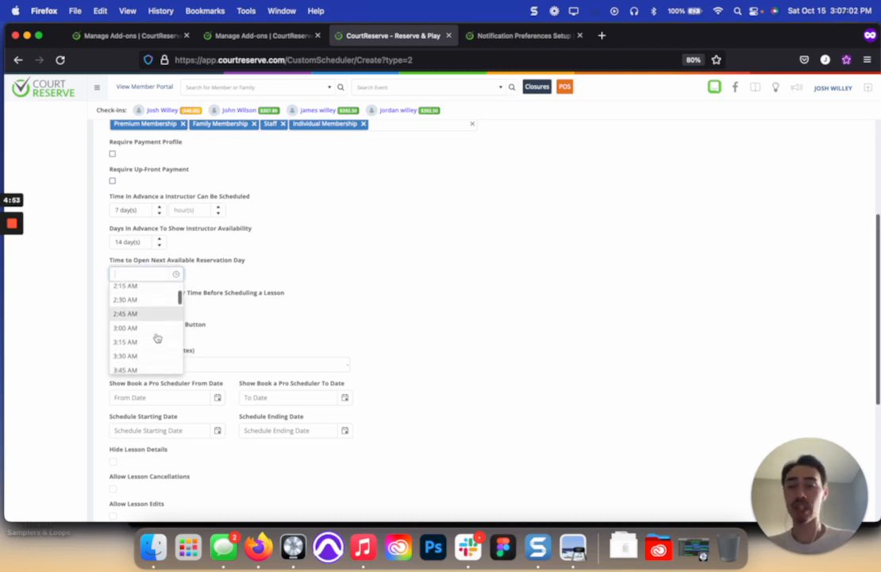
pyautogui.scroll(-2, 157, 338)
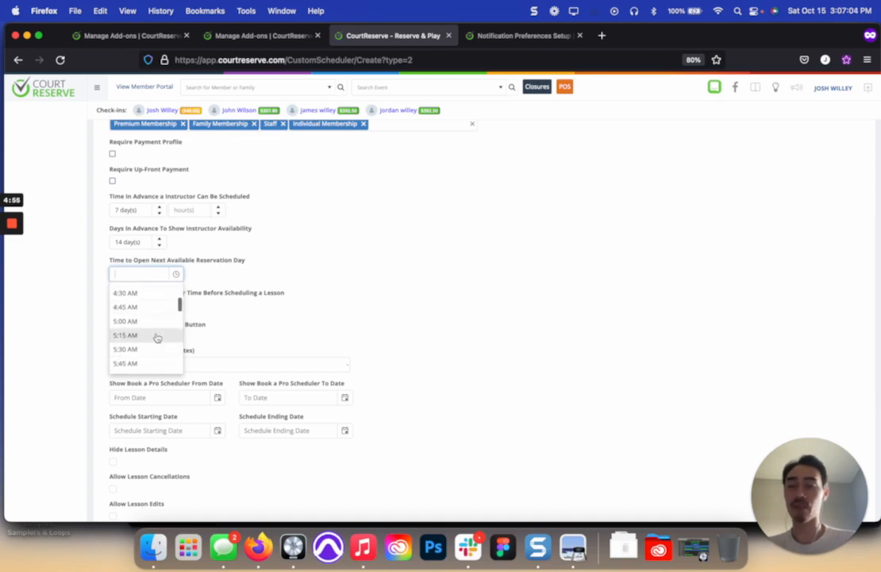
pyautogui.scroll(-4, 157, 338)
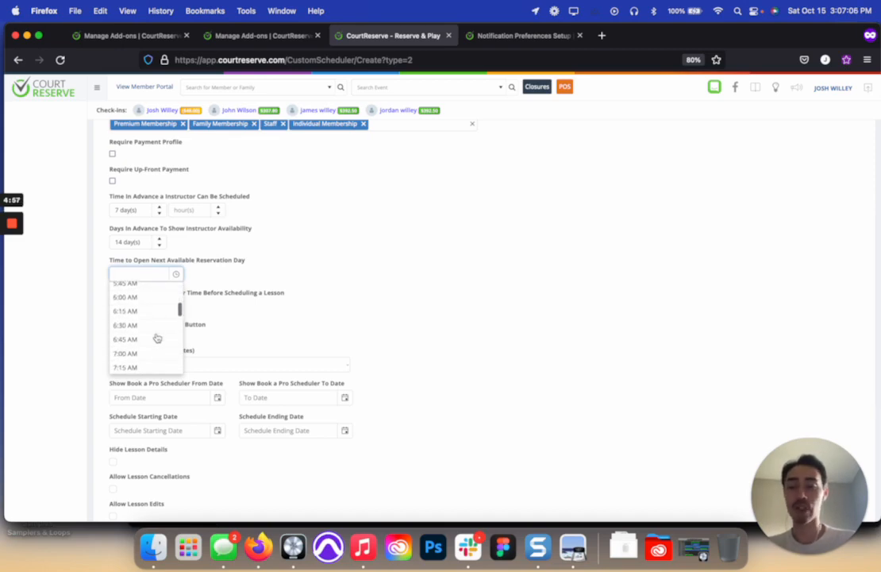
pyautogui.click(149, 340)
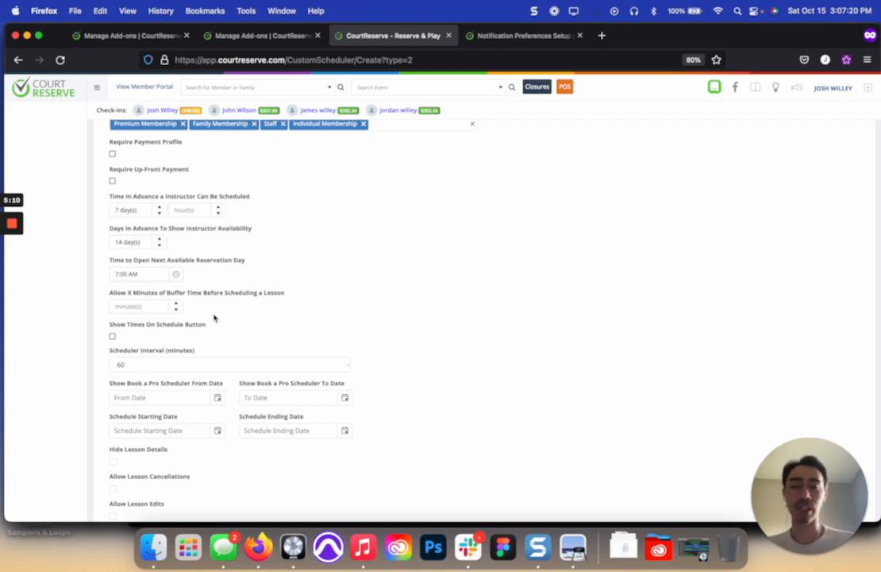
# Step: Set the buffer time before scheduling a lesson to 120 minutes and enable Show Times On Schedule Button
pyautogui.click(136, 304)
pyautogui.write('120')
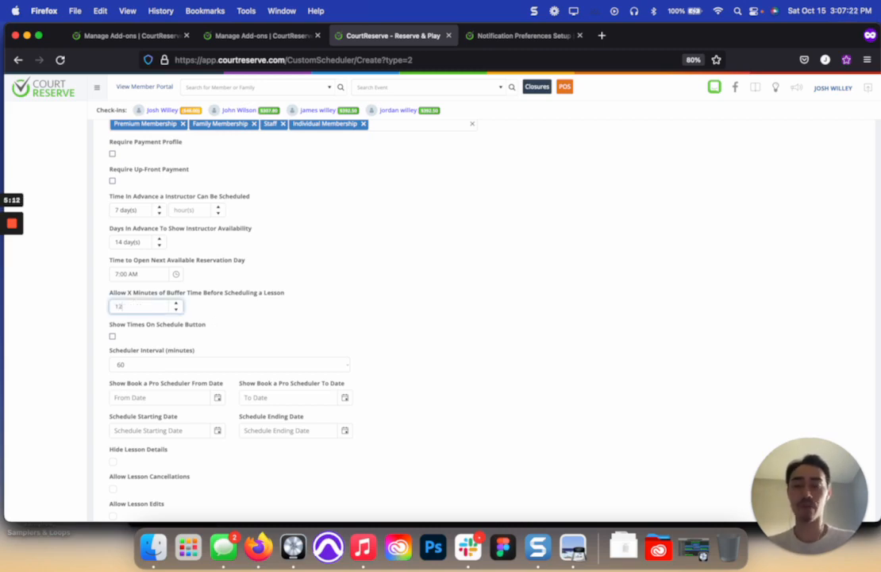
pyautogui.click(260, 324)
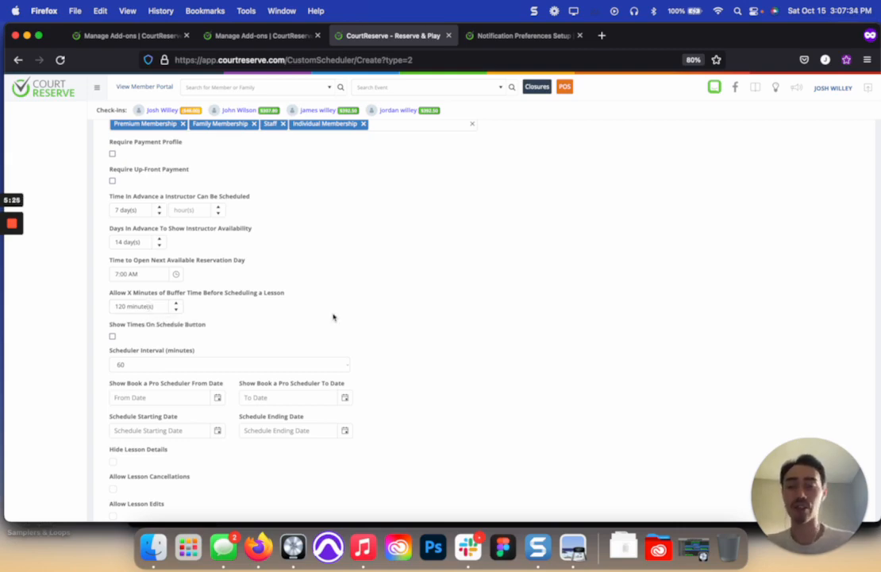
pyautogui.scroll(-3, 333, 314)
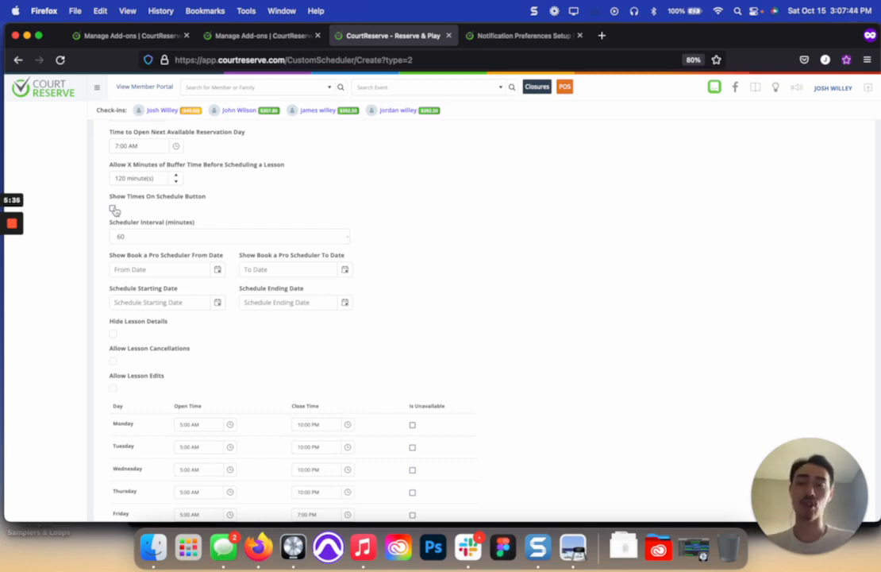
pyautogui.click(113, 208)
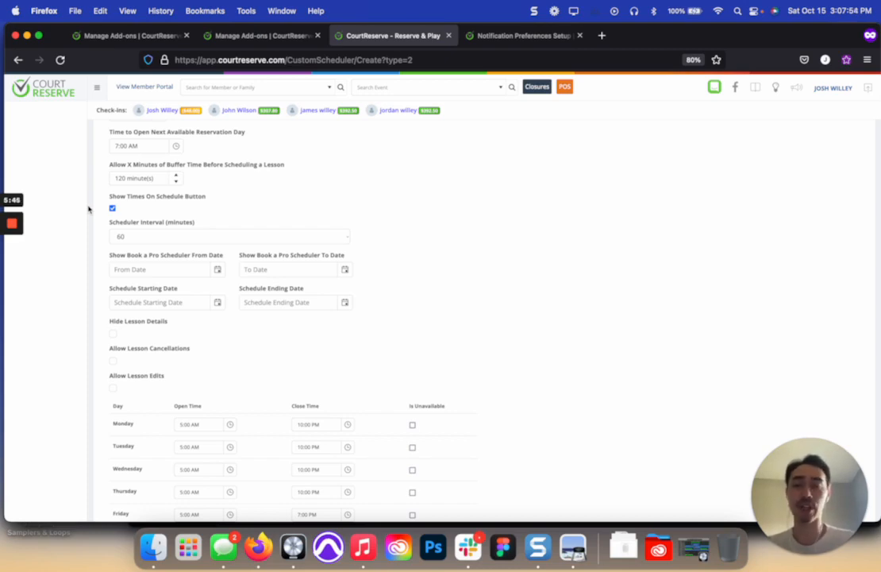
pyautogui.scroll(-1, 88, 209)
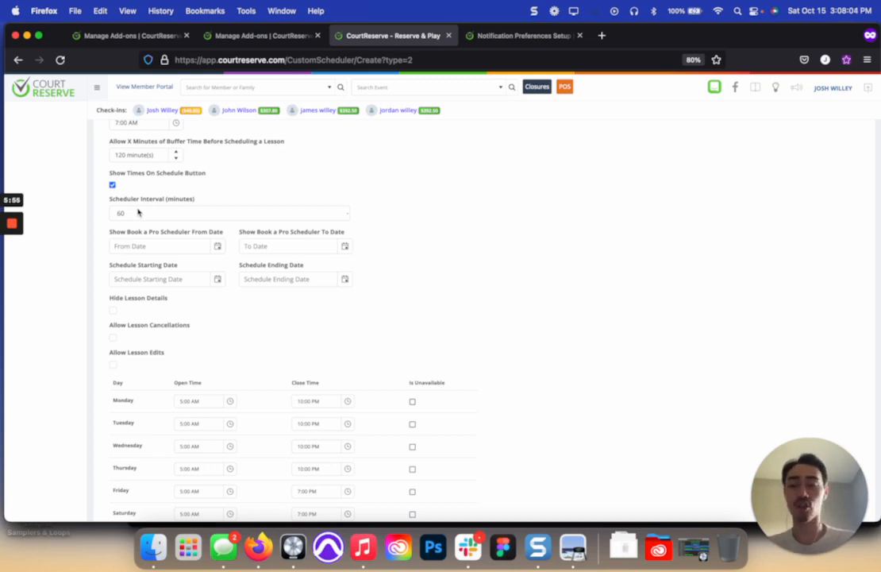
pyautogui.click(138, 212)
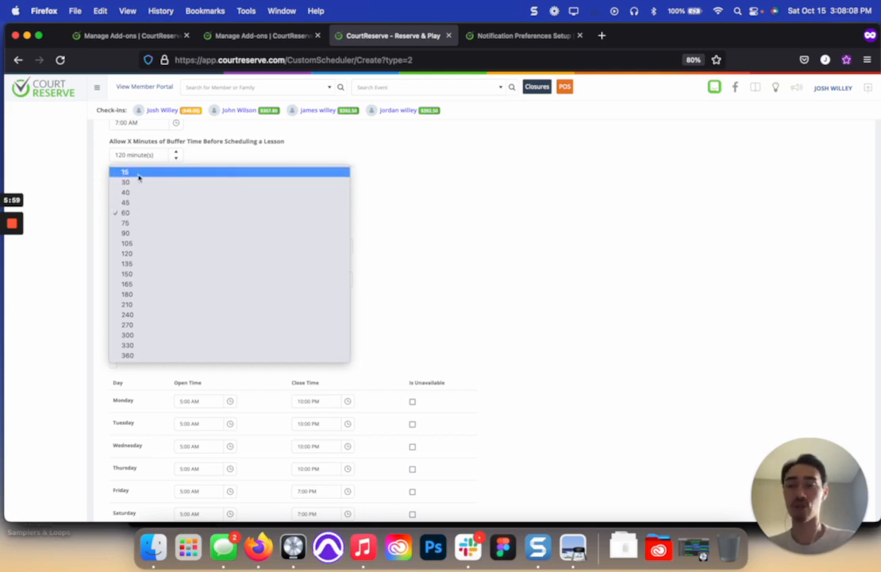
pyautogui.click(86, 303)
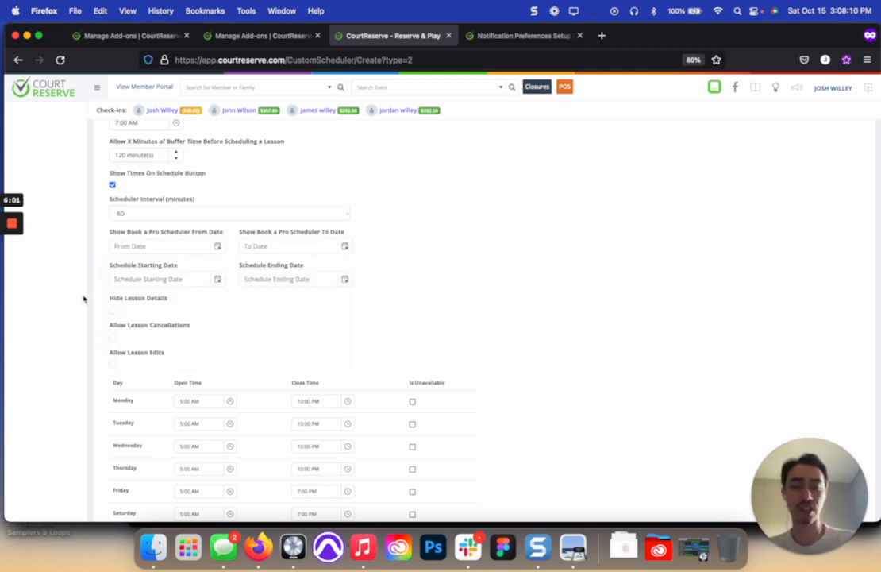
# Step: Set the Show Book a Pro Scheduler From Date to 11/1/2022 and the Schedule Starting Date to 11/4/2022
pyautogui.scroll(-2, 123, 330)
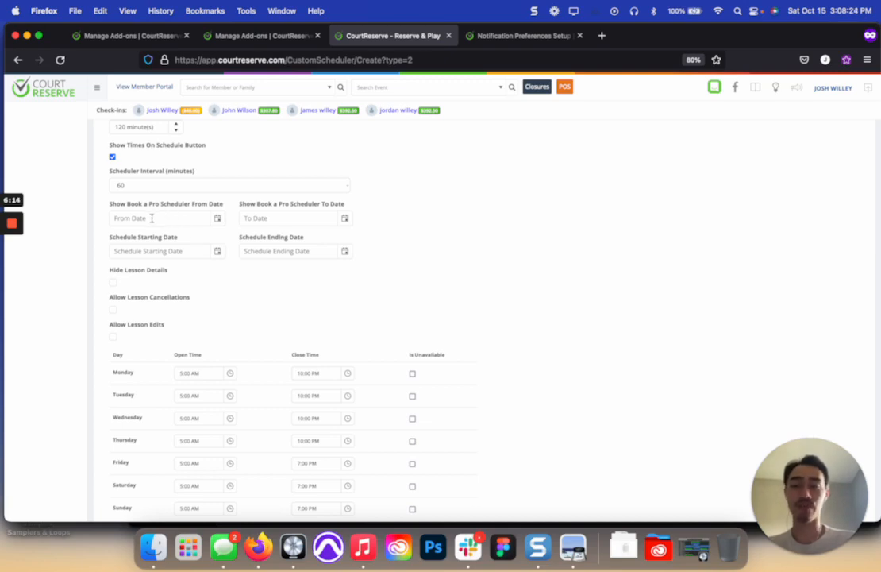
pyautogui.click(218, 219)
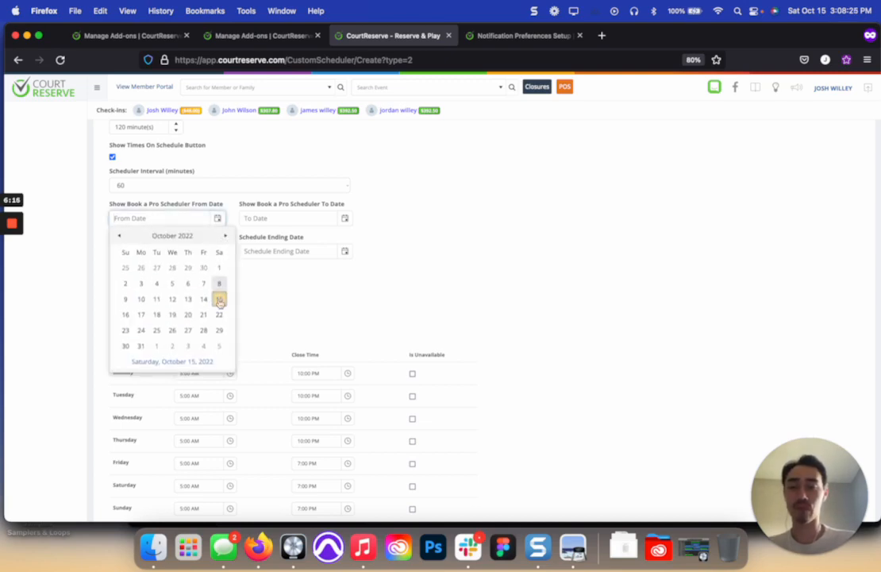
pyautogui.click(157, 346)
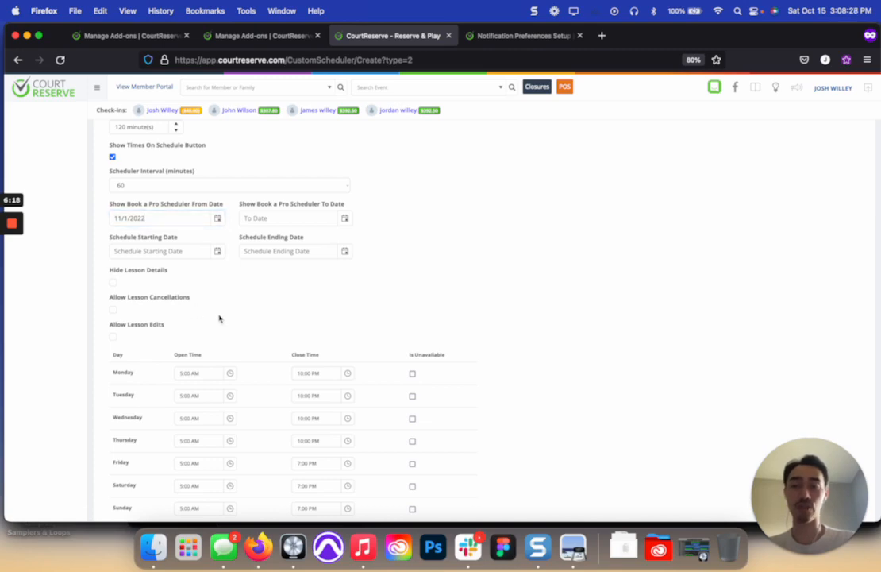
pyautogui.click(218, 251)
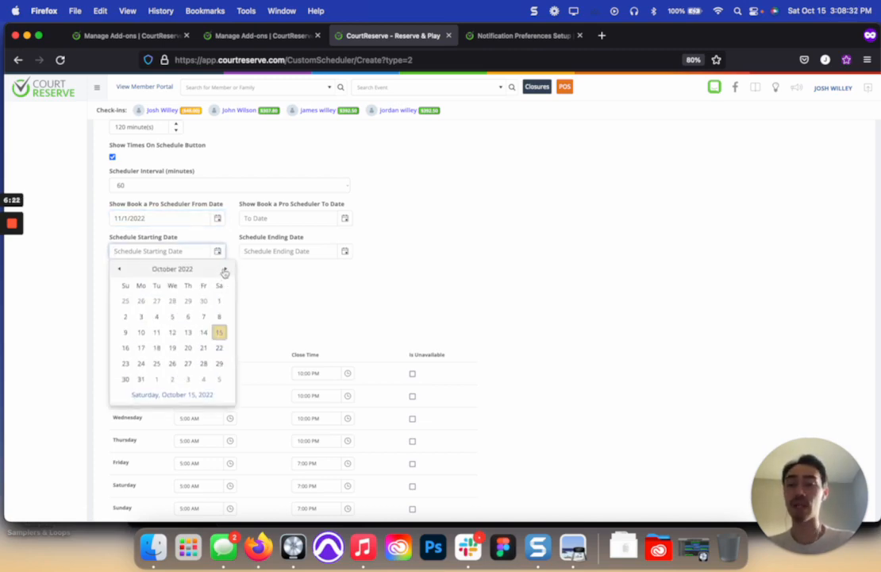
pyautogui.click(226, 268)
pyautogui.click(203, 301)
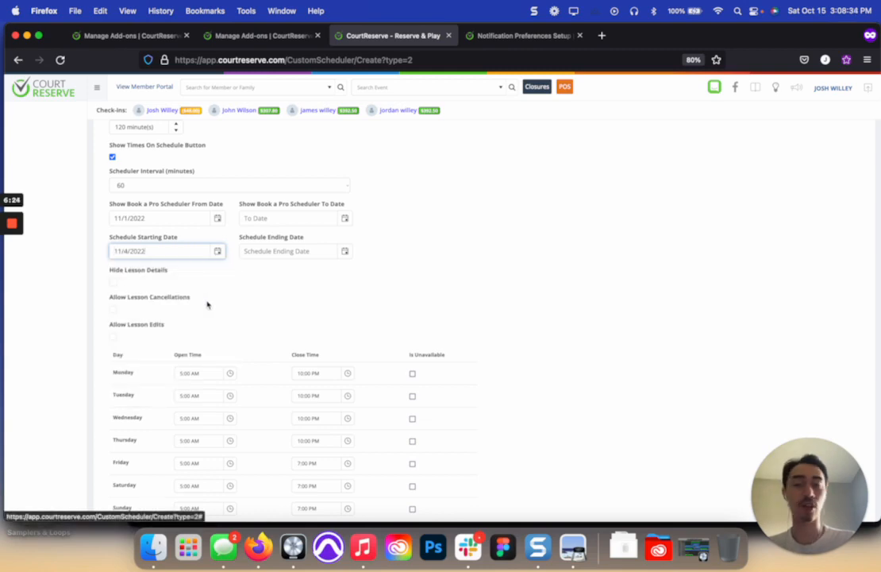
pyautogui.click(347, 254)
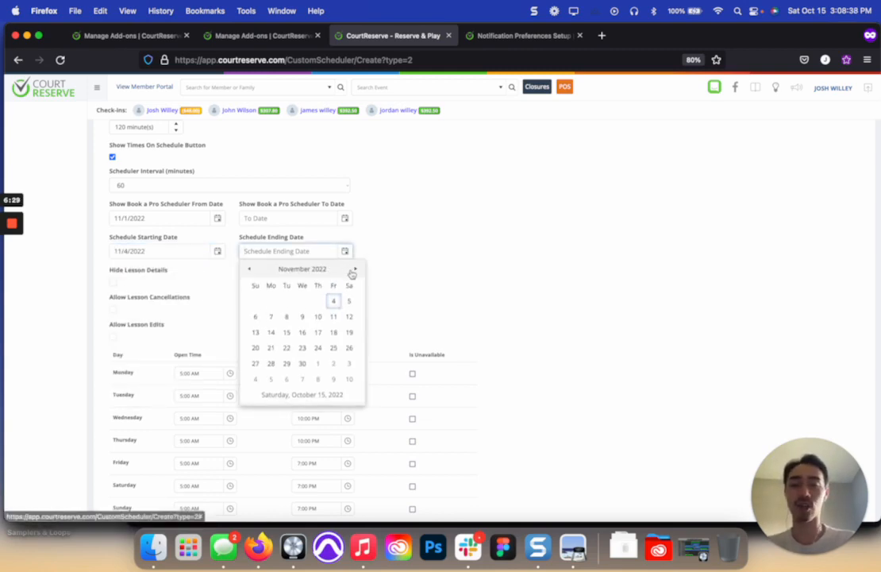
pyautogui.click(354, 269)
pyautogui.click(399, 265)
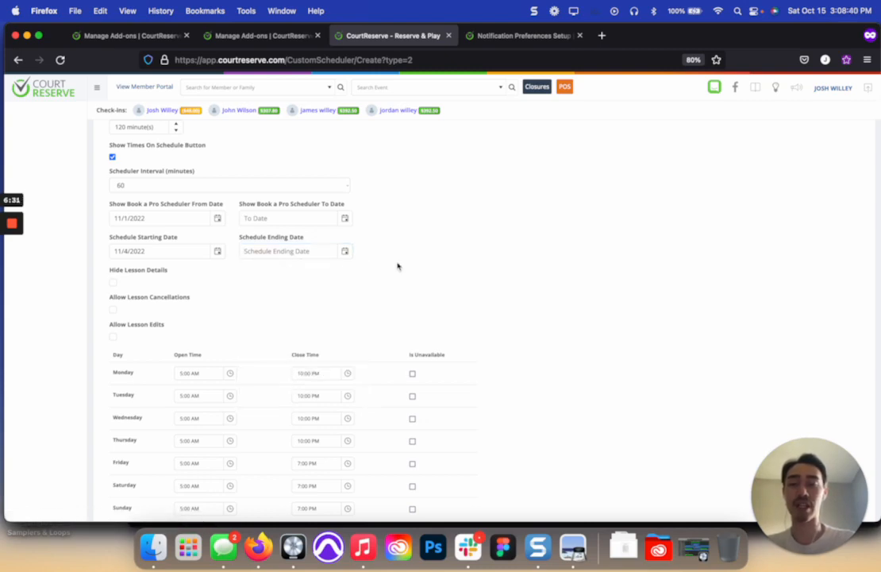
# Step: Enable the Hide Lesson Details option for the scheduler
pyautogui.scroll(-2, 397, 265)
pyautogui.scroll(-1, 246, 244)
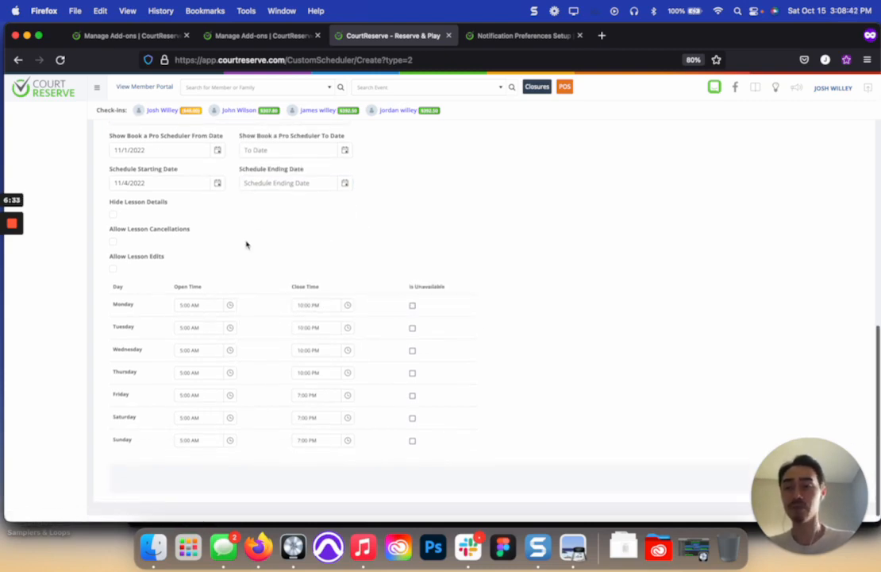
pyautogui.click(114, 214)
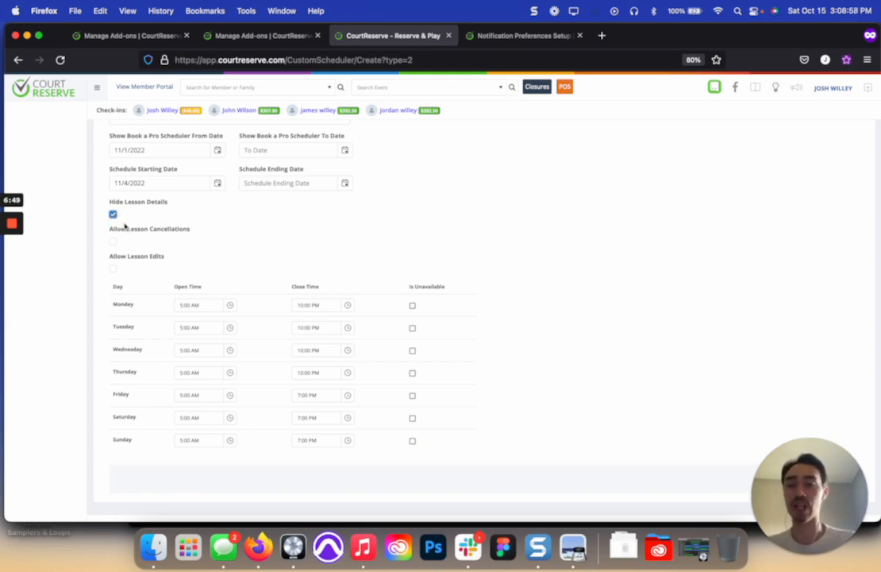
# Step: Disable the Hide Lesson Details option
pyautogui.click(115, 217)
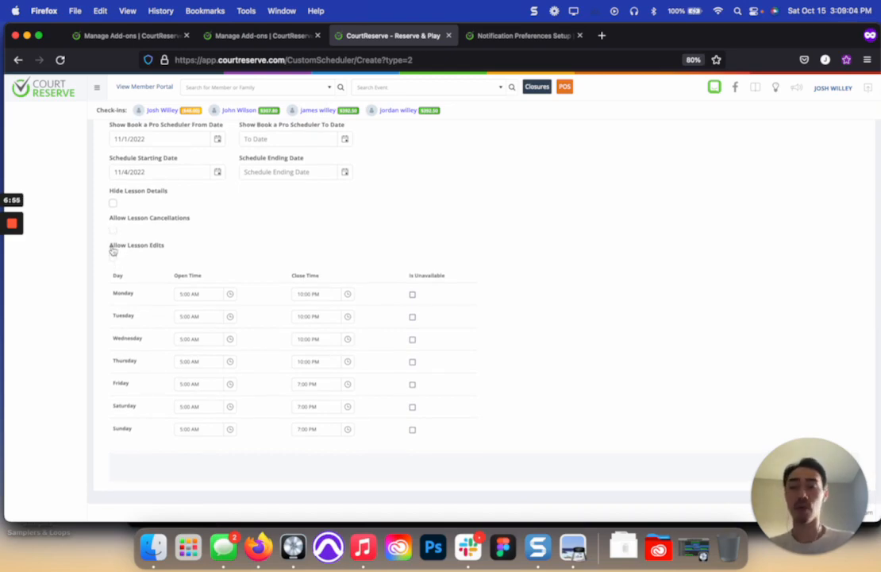
# Step: Enable Allow Lesson Cancellations to view its hour limit for member cancellations, and disable it again
pyautogui.click(113, 231)
pyautogui.click(112, 231)
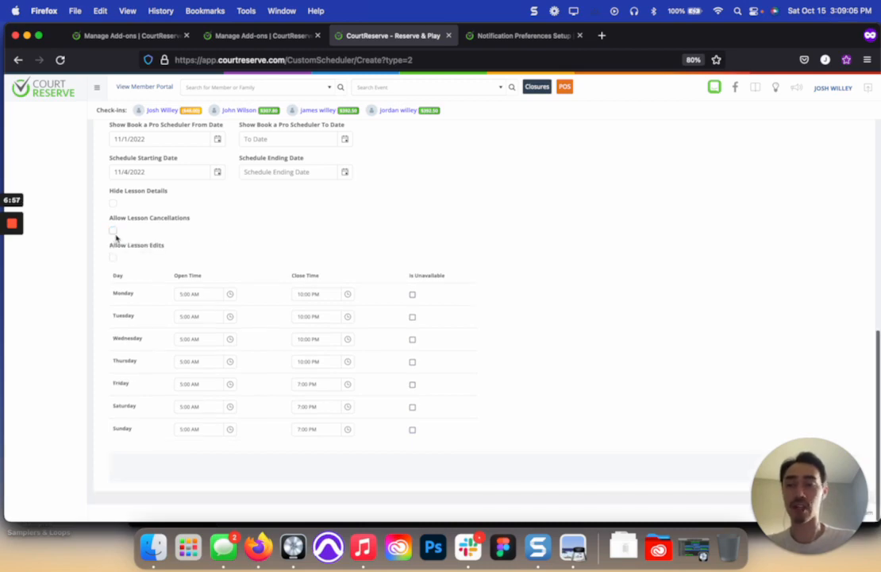
pyautogui.click(113, 231)
pyautogui.scroll(-1, 127, 231)
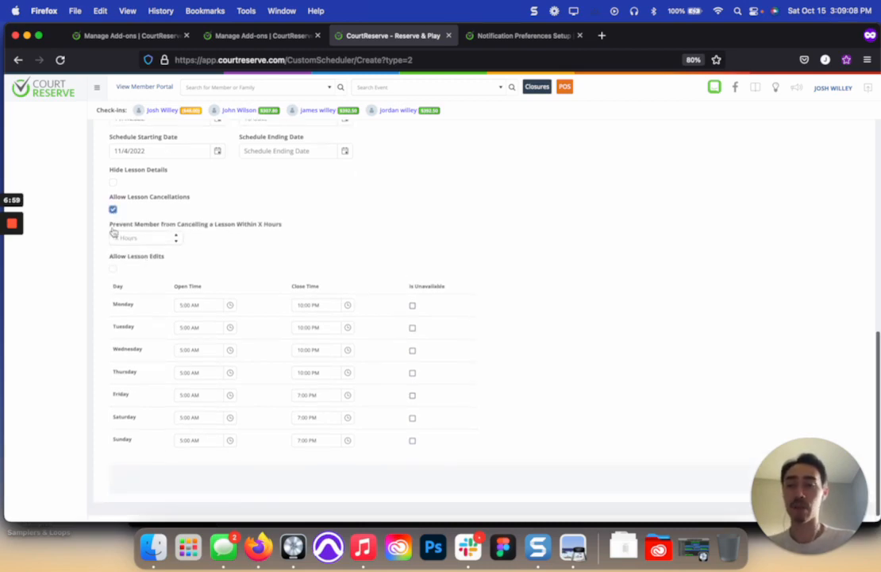
pyautogui.moveTo(112, 228); pyautogui.dragTo(299, 223)
pyautogui.click(299, 223)
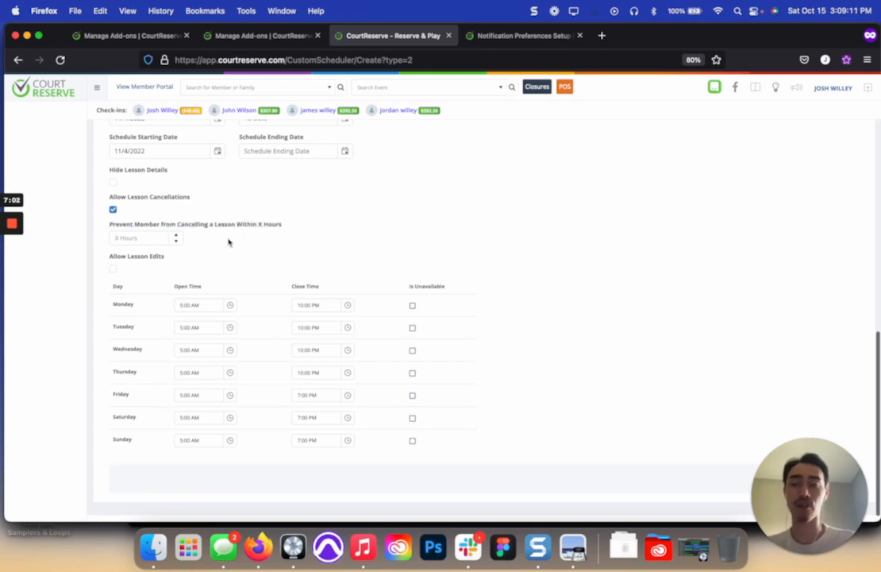
pyautogui.click(114, 210)
# Step: Enable Allow Lesson Edits, try its lesson type, player and time options, and disable lesson edits again
pyautogui.click(114, 257)
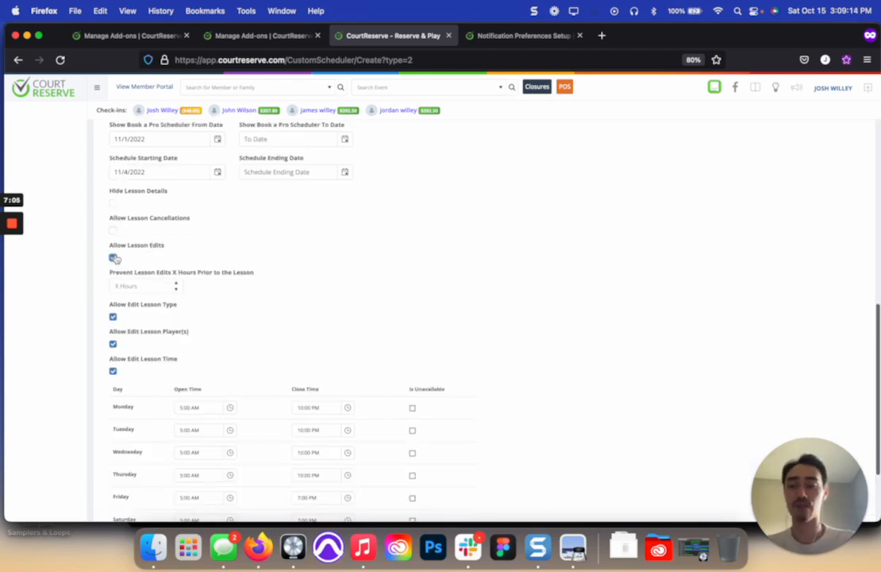
pyautogui.scroll(-1, 119, 256)
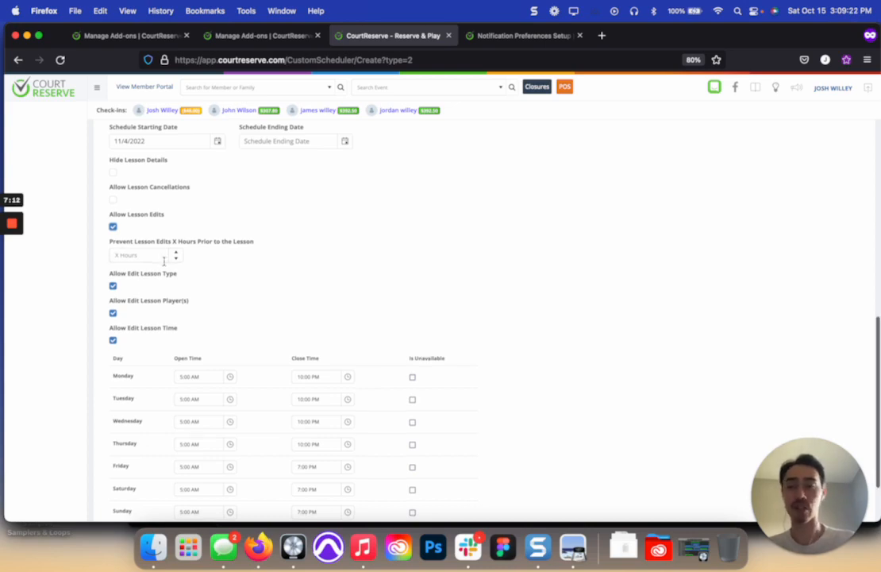
pyautogui.scroll(-1, 135, 255)
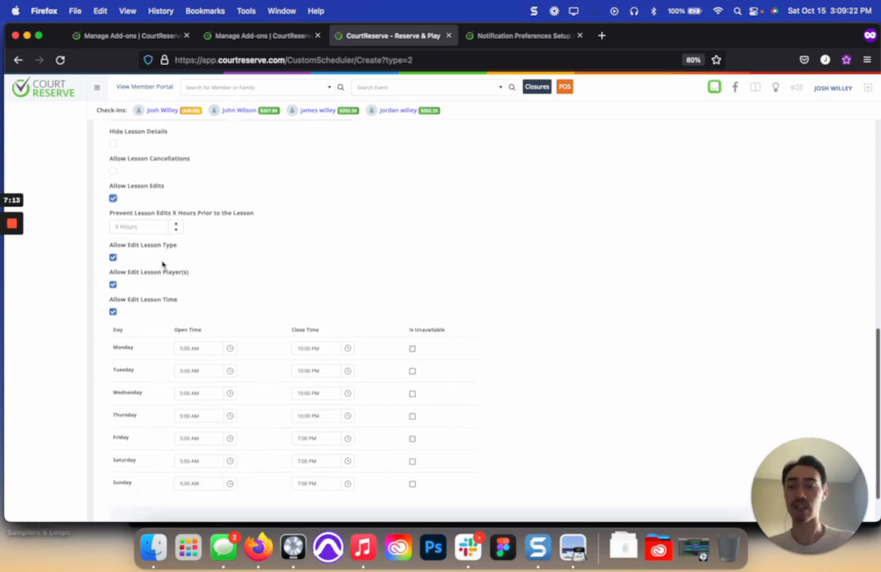
pyautogui.click(113, 284)
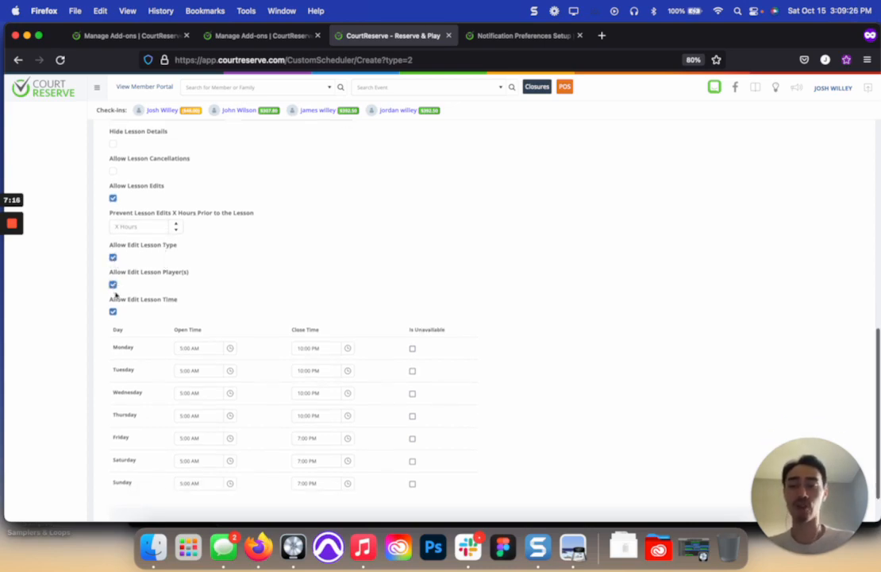
pyautogui.click(113, 311)
pyautogui.click(113, 284)
pyautogui.click(112, 311)
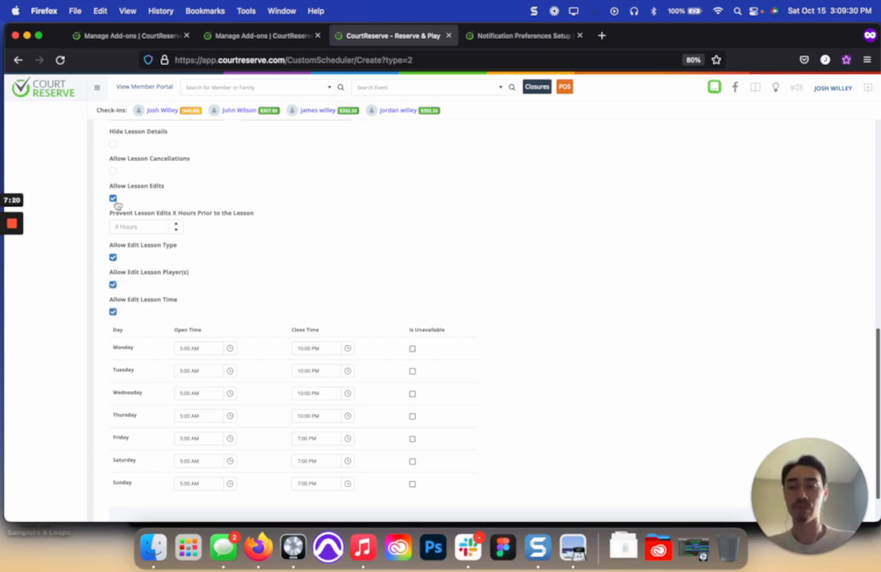
pyautogui.click(112, 197)
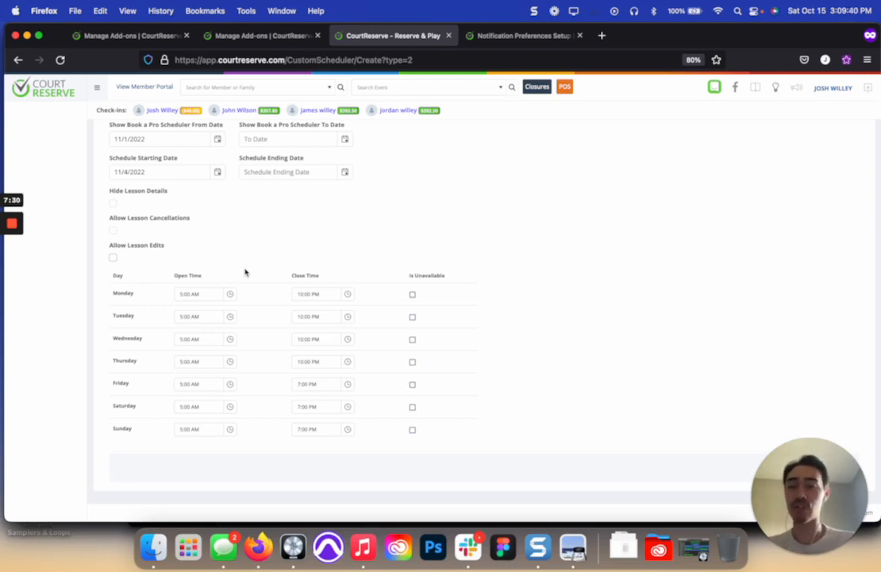
# Step: Set Monday's open time to 7:00 AM
pyautogui.click(230, 294)
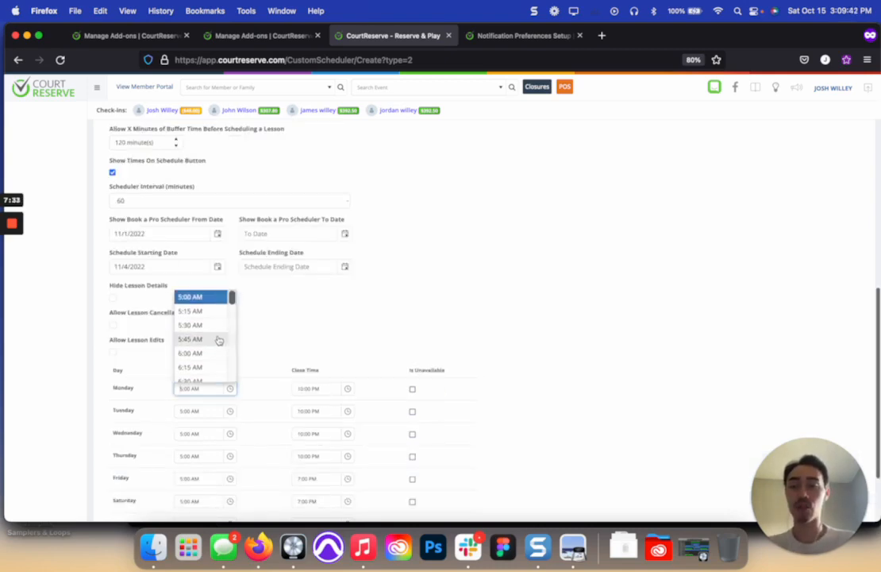
pyautogui.scroll(-1, 219, 338)
pyautogui.scroll(-1, 200, 365)
pyautogui.click(198, 350)
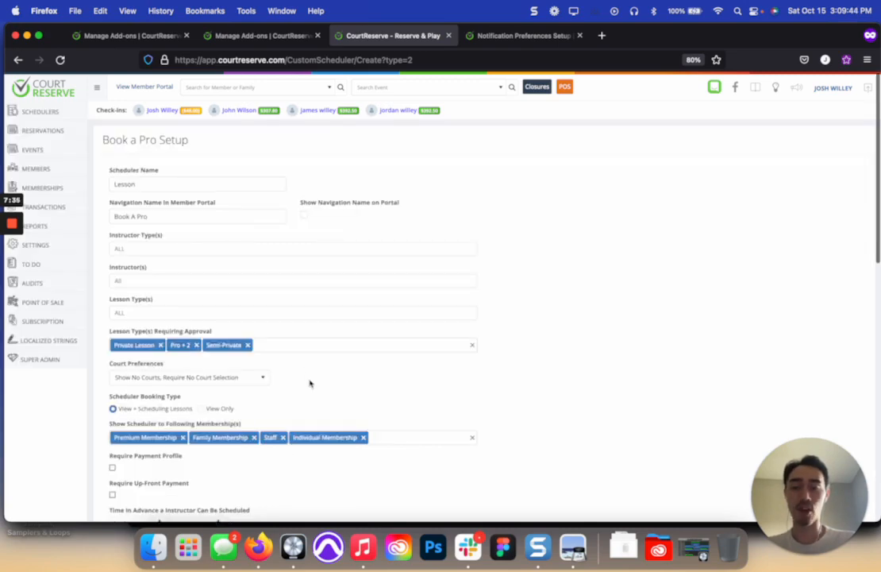
# Step: Look through the close time choices for Monday without changing the time
pyautogui.scroll(-4, 311, 383)
pyautogui.scroll(-5, 310, 384)
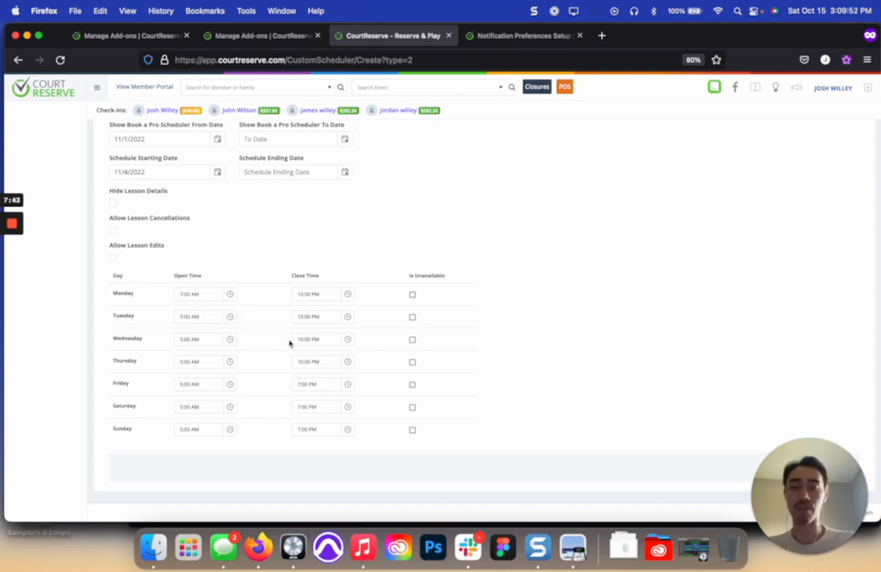
pyautogui.click(347, 295)
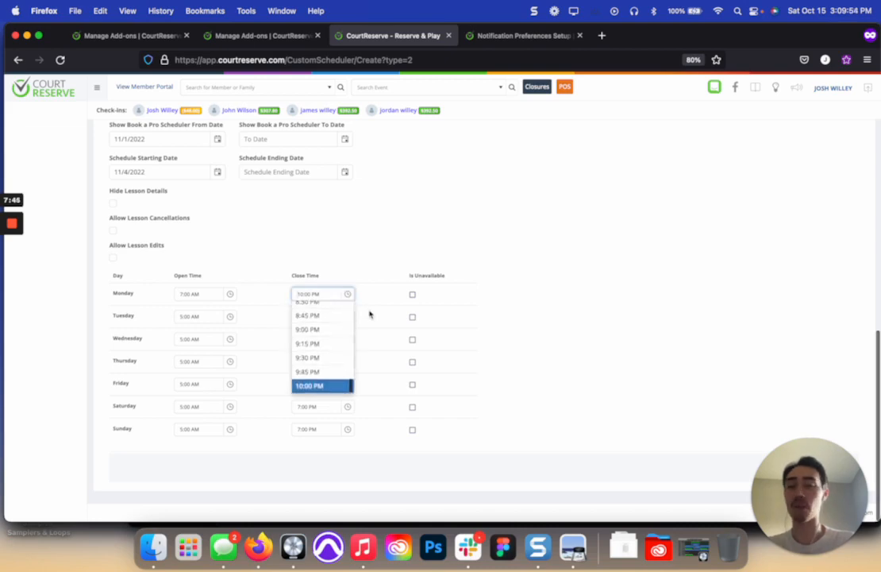
pyautogui.click(375, 302)
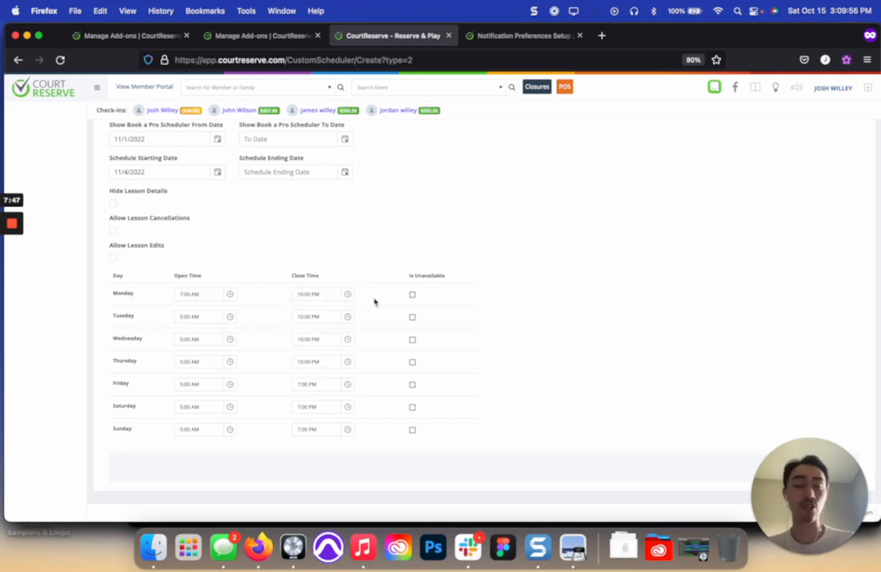
pyautogui.click(346, 294)
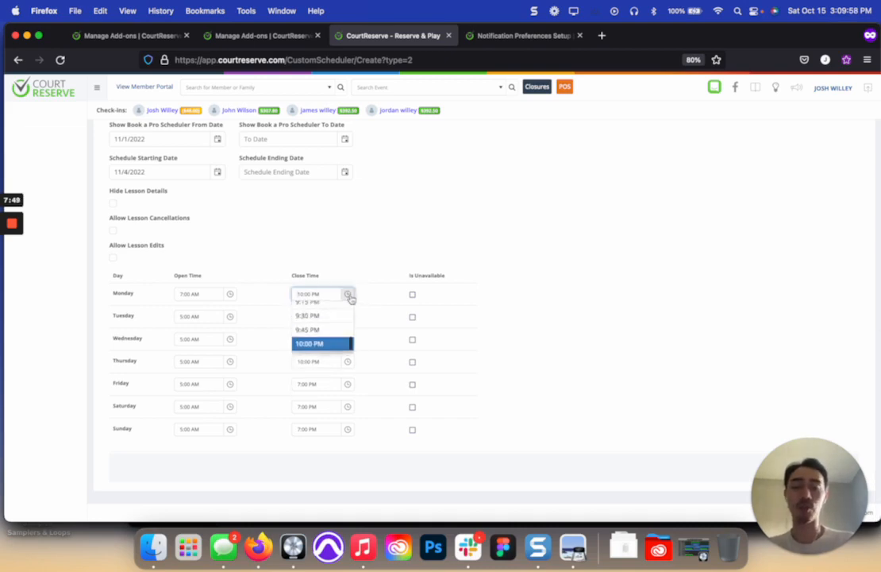
pyautogui.click(378, 298)
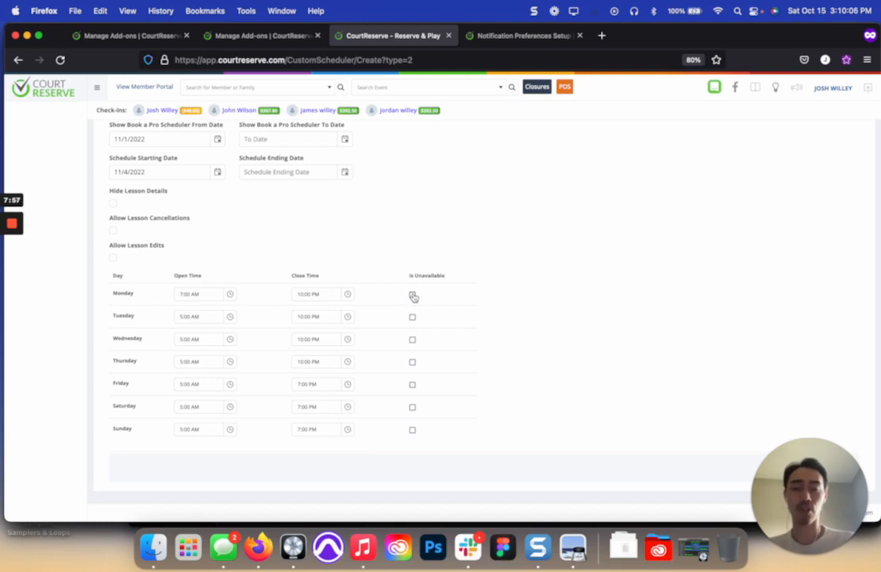
# Step: Mark Monday, Wednesday, Friday and Sunday as unavailable and save the scheduler
pyautogui.click(412, 295)
pyautogui.click(412, 339)
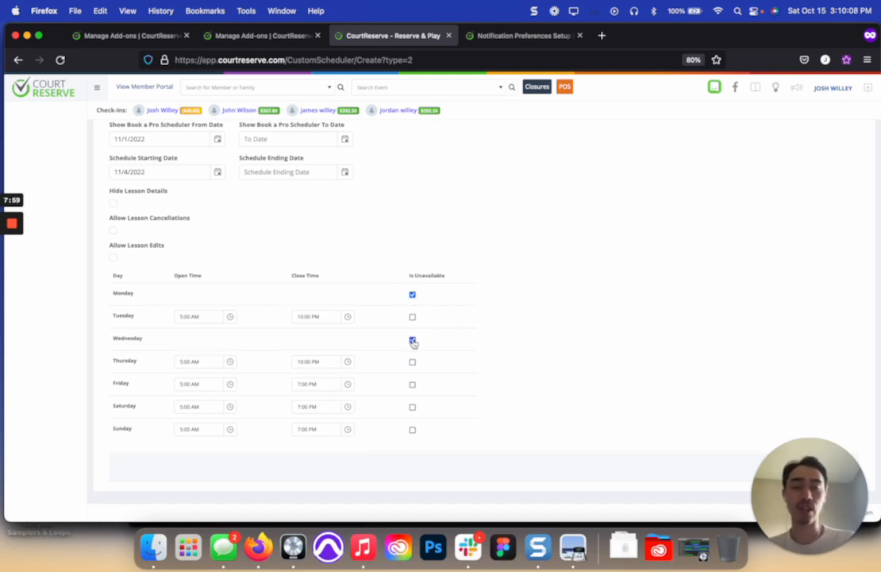
pyautogui.click(412, 384)
pyautogui.click(413, 430)
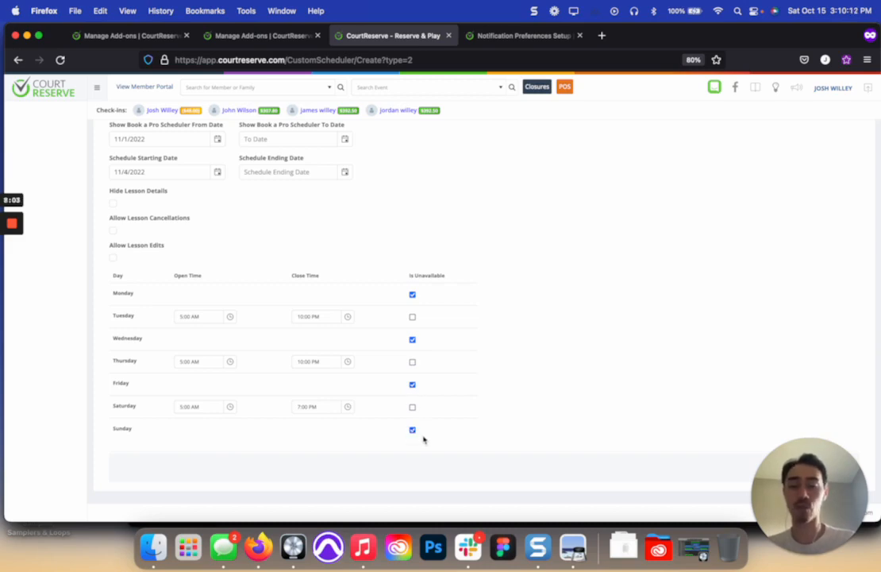
pyautogui.click(413, 431)
pyautogui.click(412, 384)
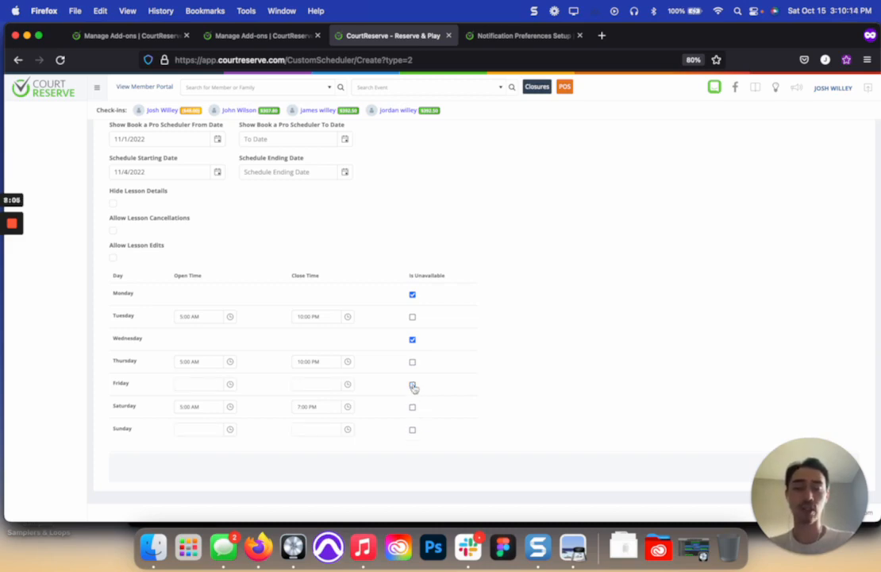
pyautogui.click(413, 430)
pyautogui.click(412, 384)
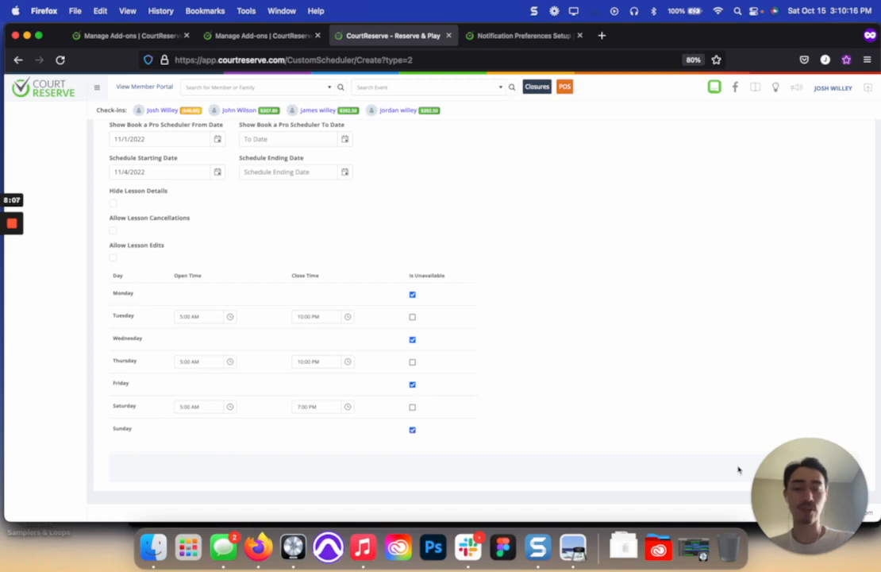
pyautogui.moveTo(793, 476); pyautogui.dragTo(712, 309)
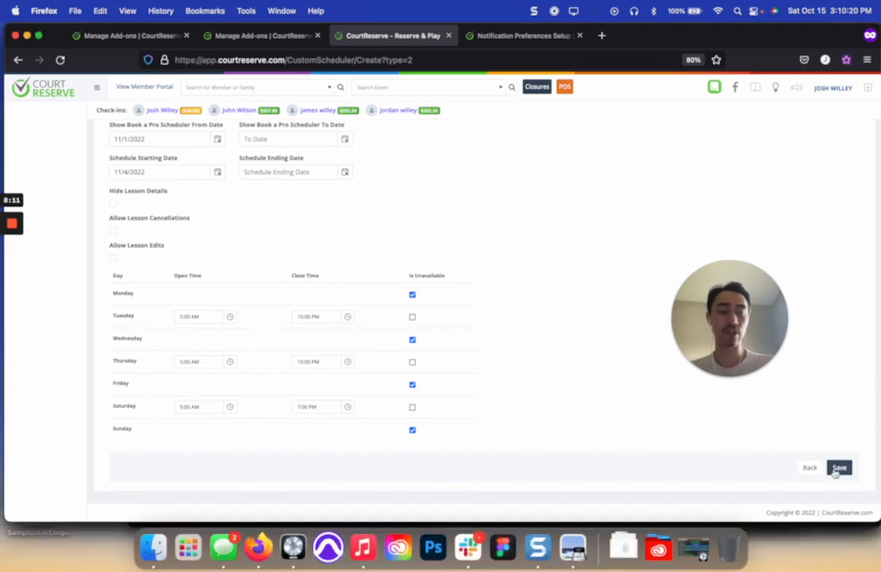
pyautogui.click(838, 469)
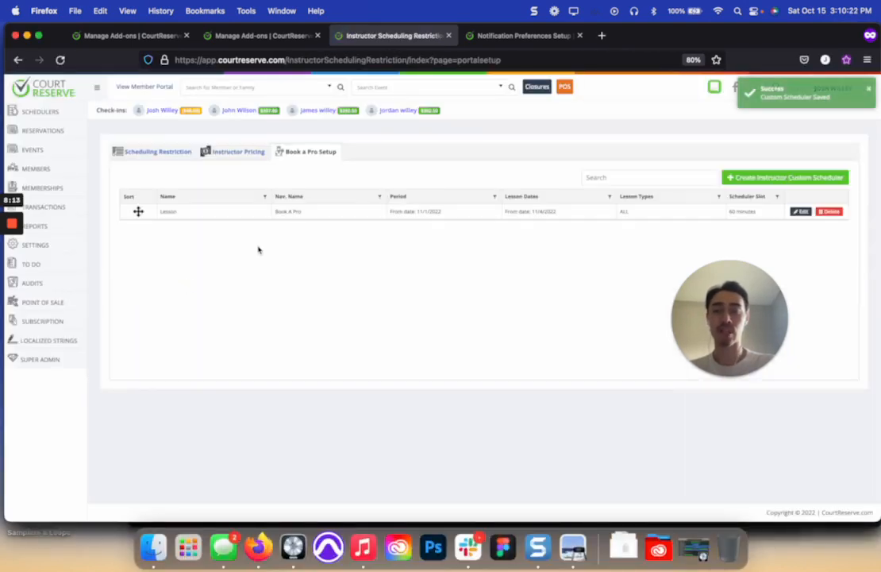
# Step: Reopen the Lesson scheduler's setup for review and go to the member portal
pyautogui.click(802, 211)
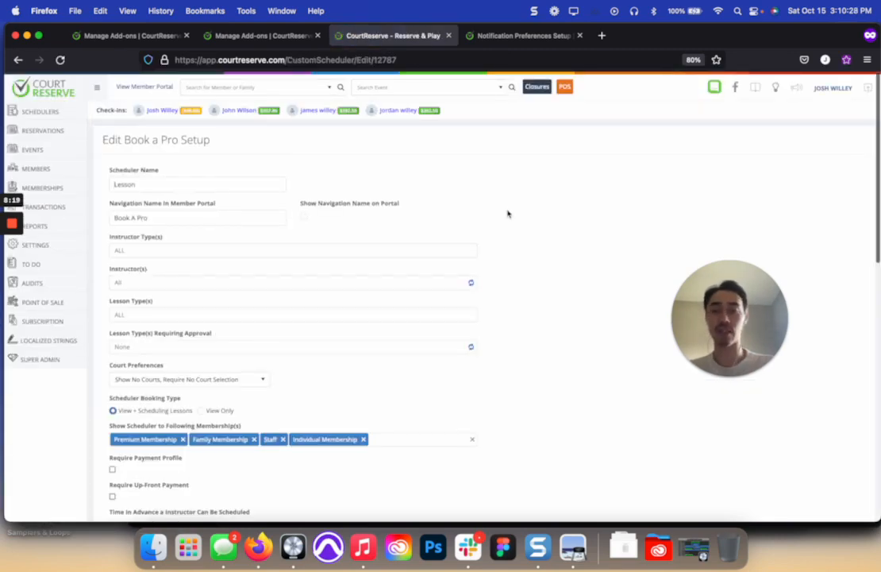
pyautogui.click(158, 87)
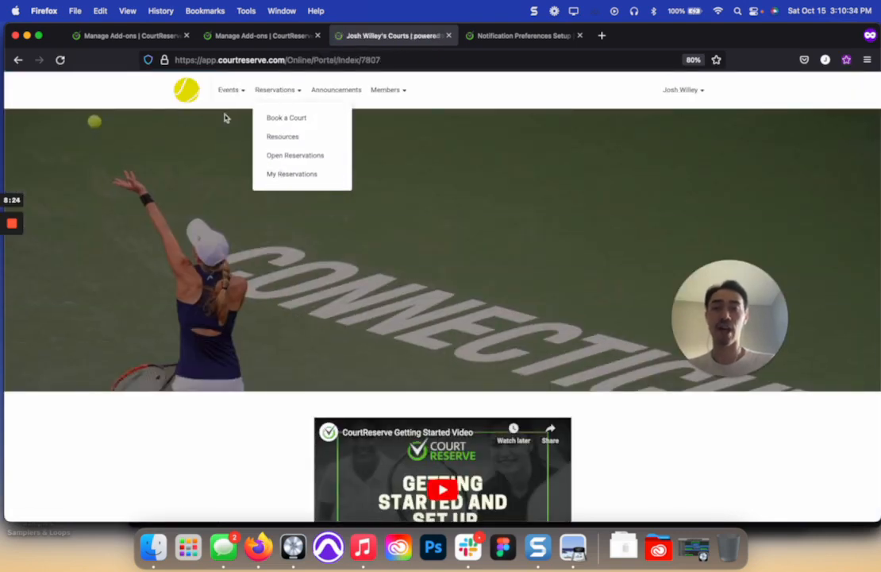
pyautogui.click(14, 273)
pyautogui.click(13, 272)
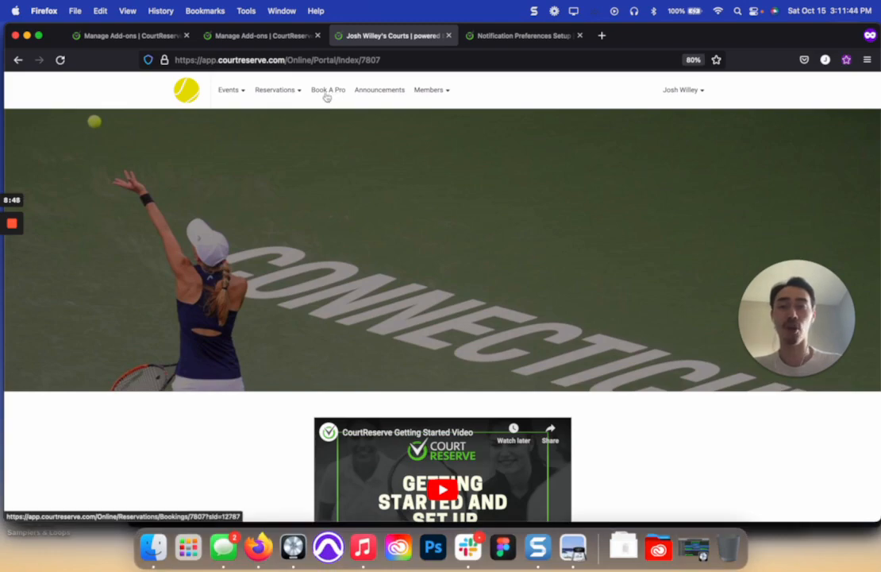
# Step: Open Book A Pro in the member portal and check instructor availability through Tuesday, October 18, 2022
pyautogui.click(327, 92)
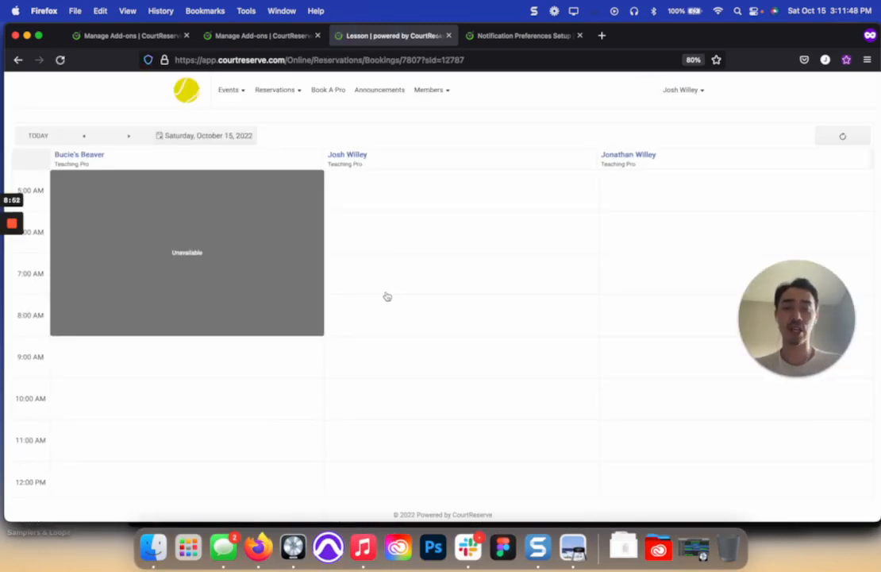
pyautogui.scroll(-5, 387, 296)
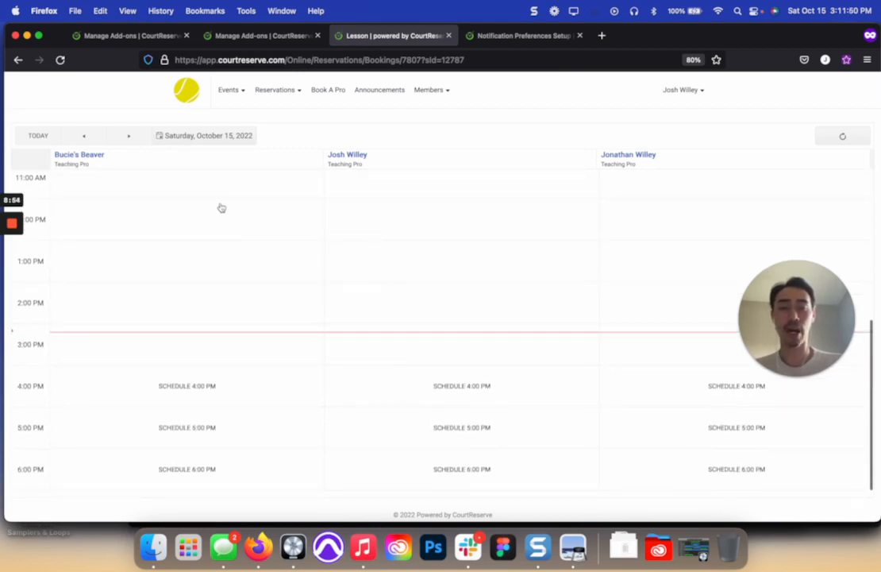
pyautogui.click(129, 135)
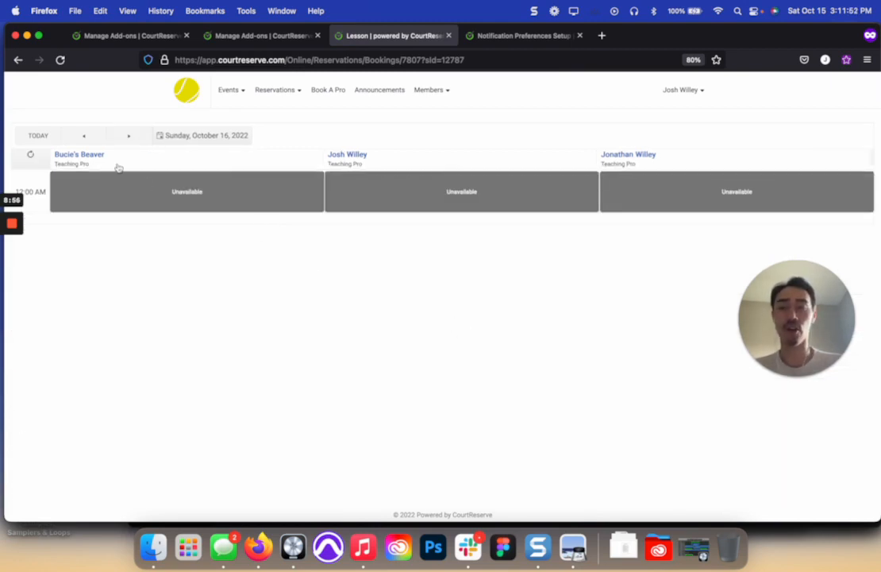
pyautogui.click(130, 141)
pyautogui.click(130, 141)
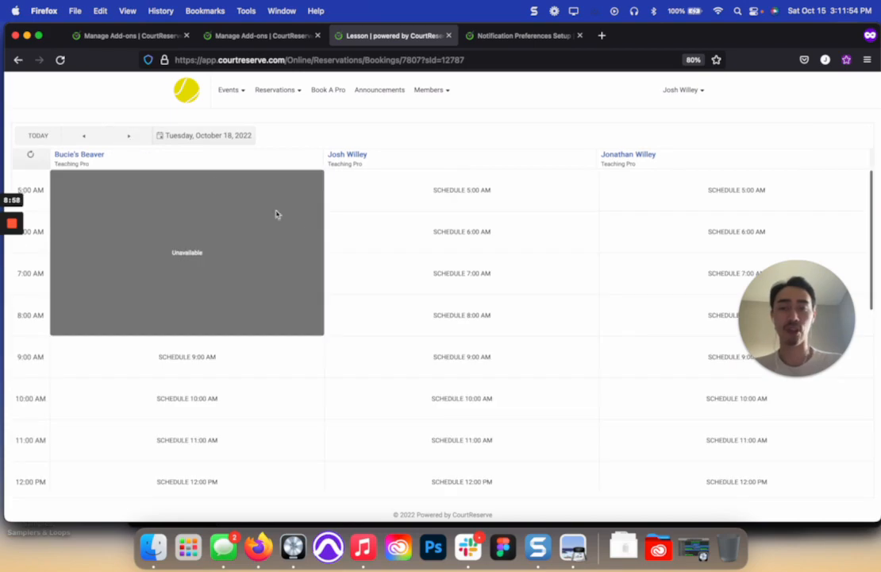
pyautogui.scroll(-2, 368, 318)
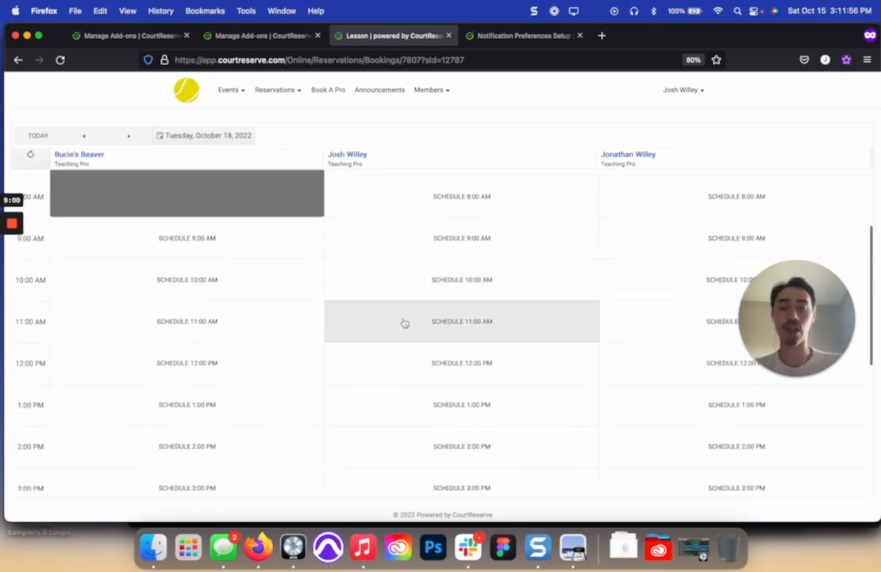
# Step: Start a Semi-Private lesson booking with the second listed pro at 10:00 AM on October 18, 2022, and close it without saving
pyautogui.click(425, 280)
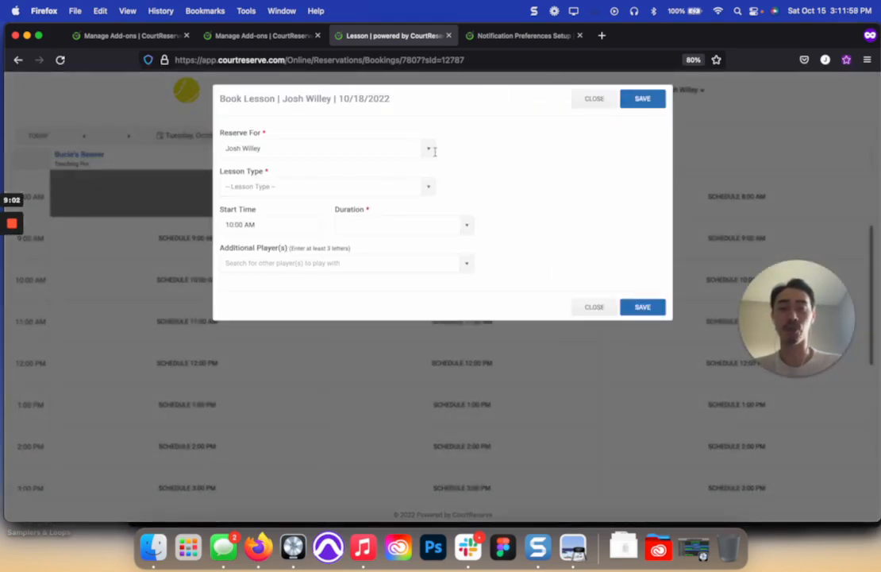
pyautogui.click(428, 187)
pyautogui.click(347, 243)
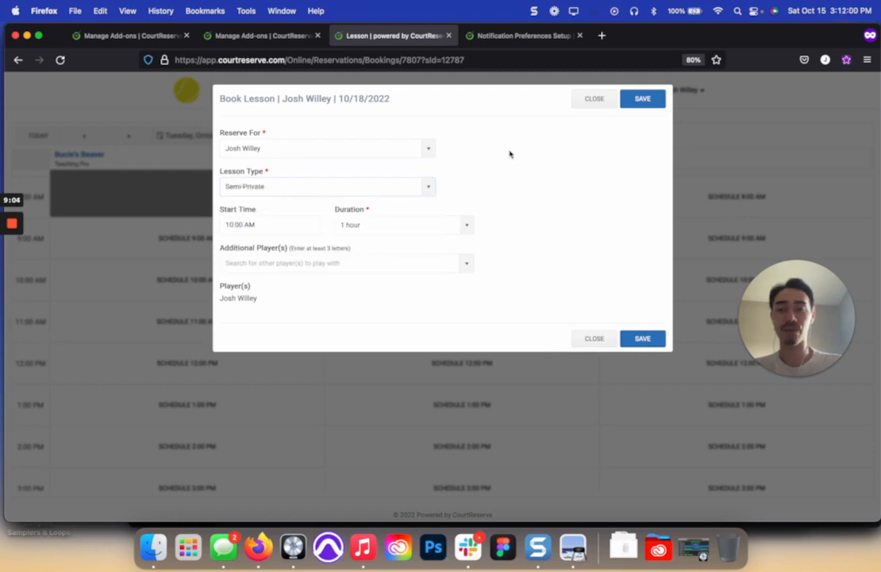
pyautogui.click(594, 98)
# Step: Return from the member portal to the admin panel
pyautogui.click(682, 90)
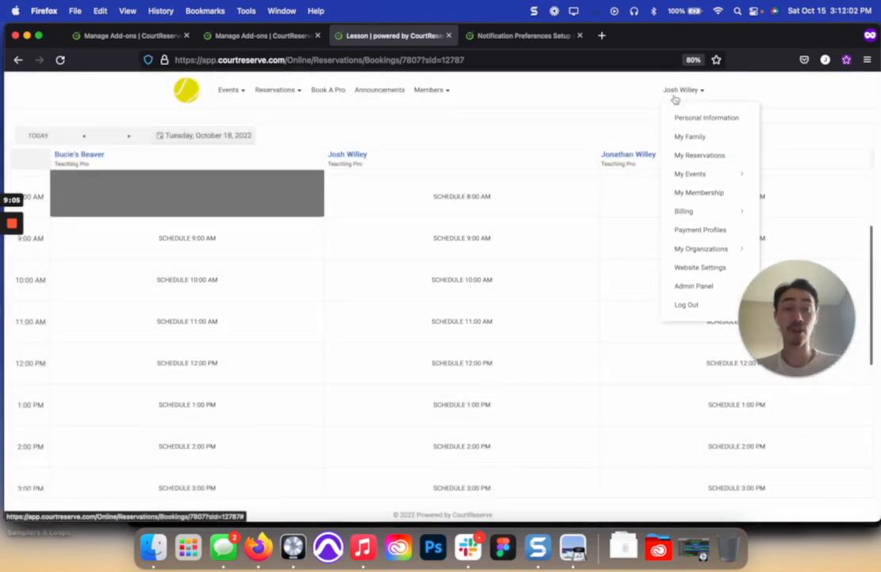
pyautogui.click(694, 286)
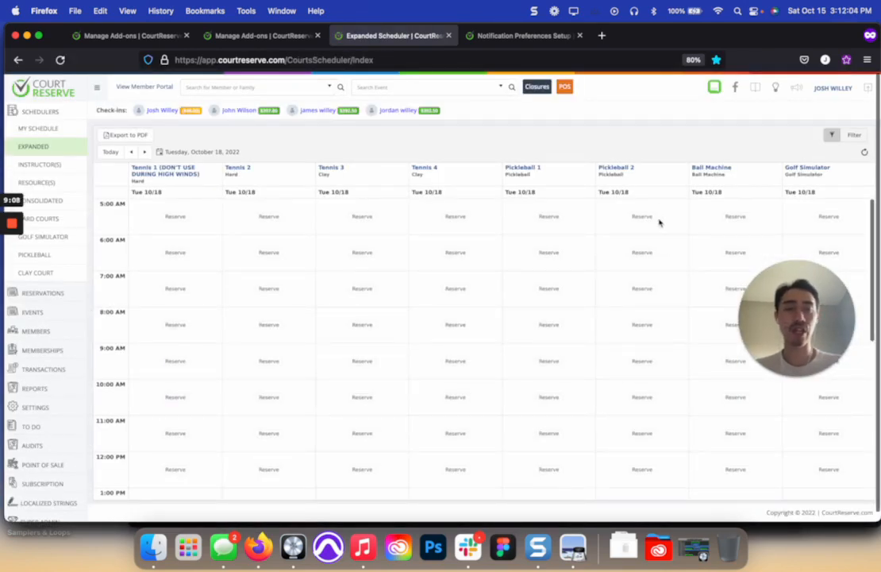